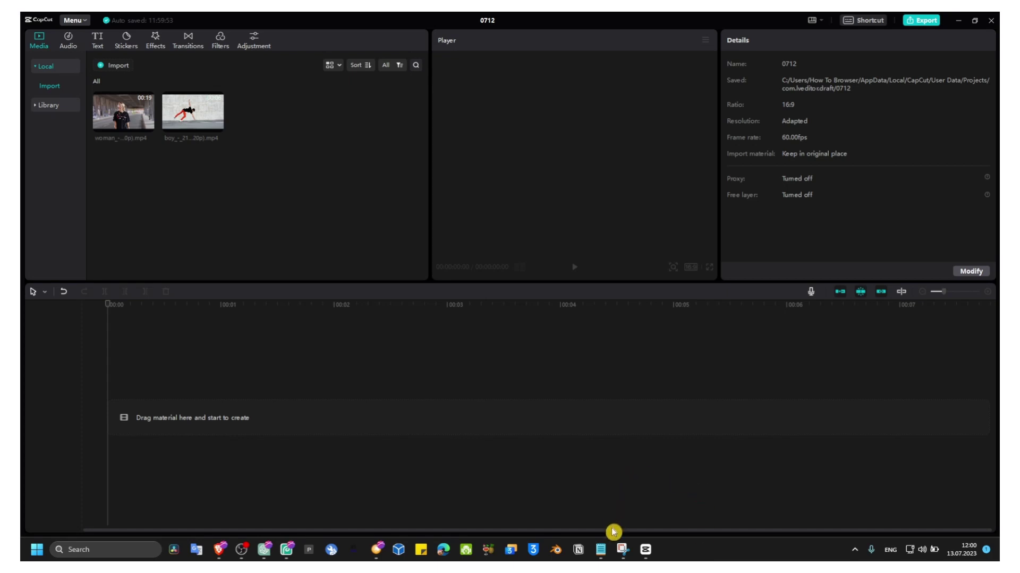
Step: Bring up the Notepad note 'New Ghost Trail Effect | CapCut PC Tutorial' over CapCut project 0712
{"action": "left_click", "coordinate": [601, 550]}
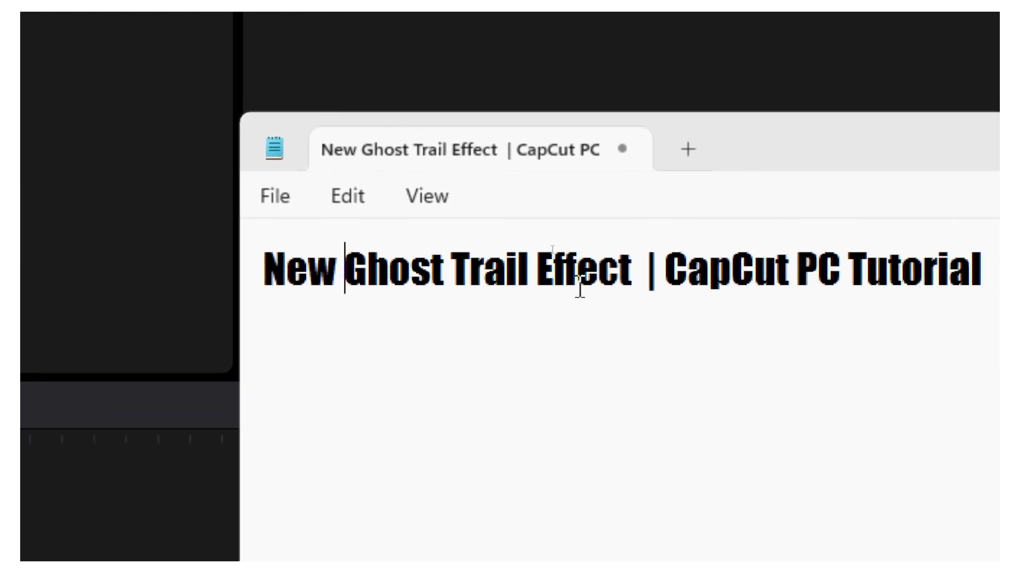
{"action": "key", "text": "alt"}
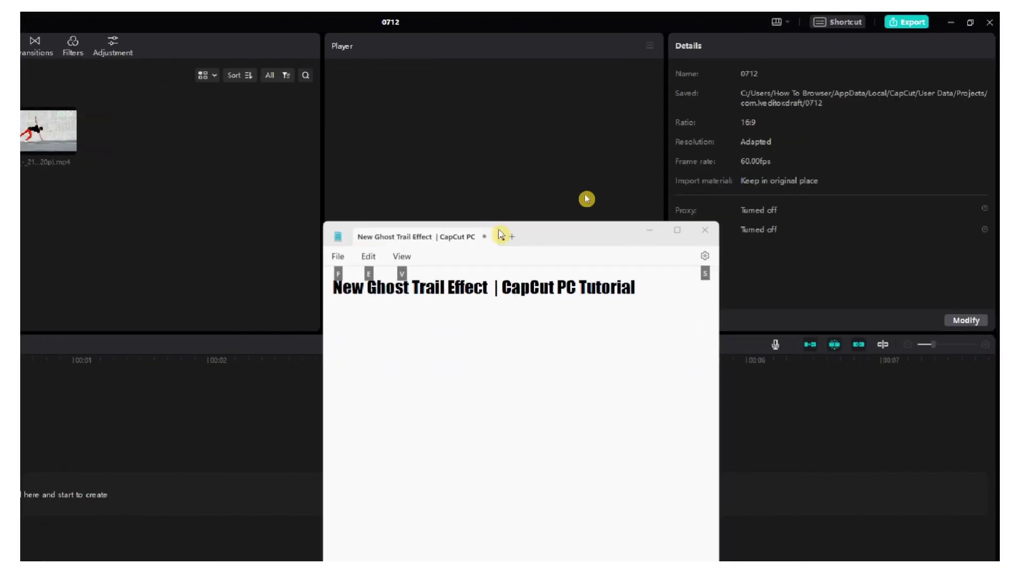
Step: Place boy_-_21827 (720p).mp4 at the timeline start and paste a duplicate on a track above
{"action": "left_click", "coordinate": [649, 230]}
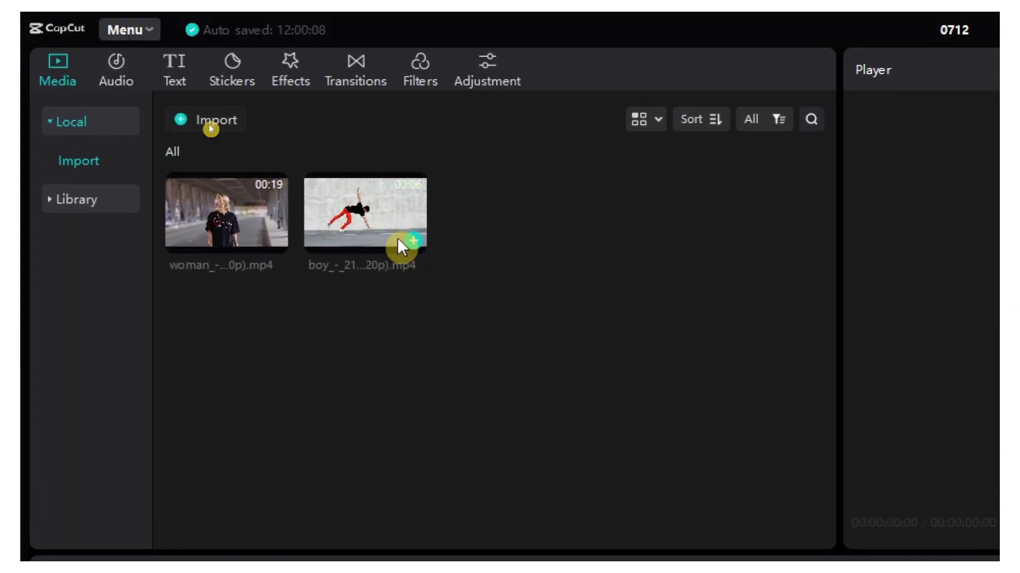
{"action": "left_click_drag", "start_coordinate": [397, 245], "coordinate": [265, 382]}
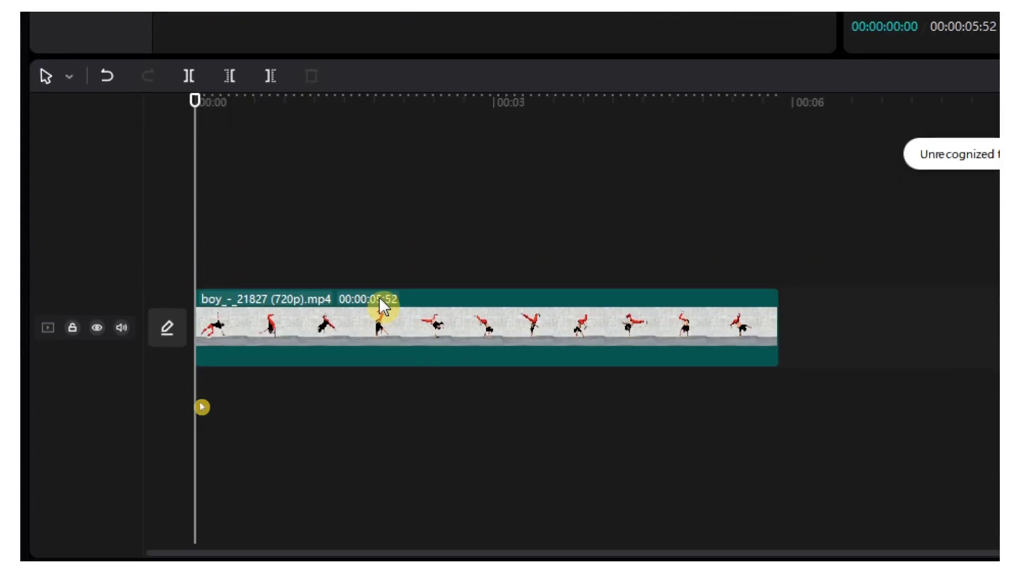
{"action": "left_click", "coordinate": [382, 478]}
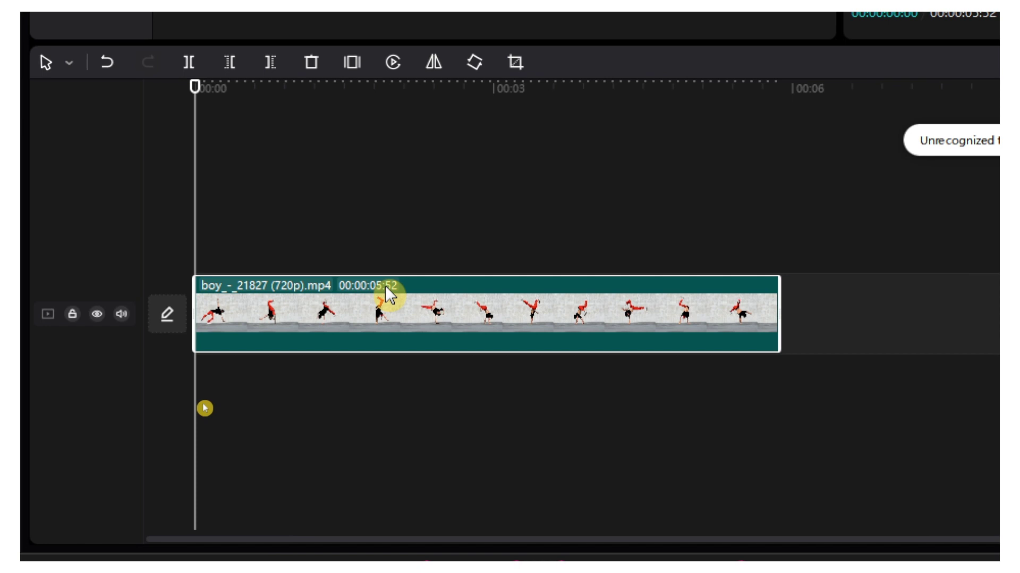
{"action": "right_click", "coordinate": [380, 295]}
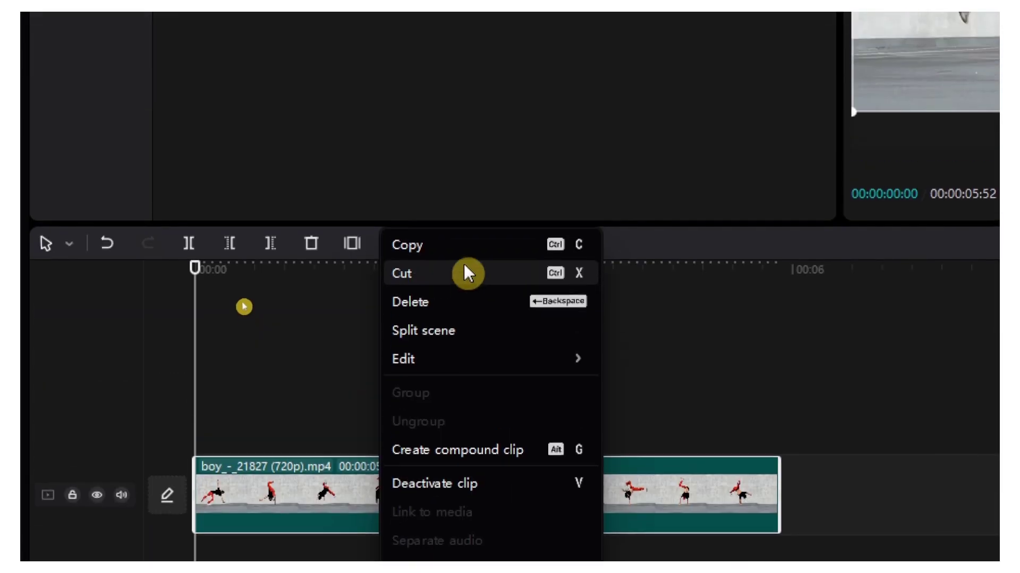
{"action": "left_click", "coordinate": [469, 245]}
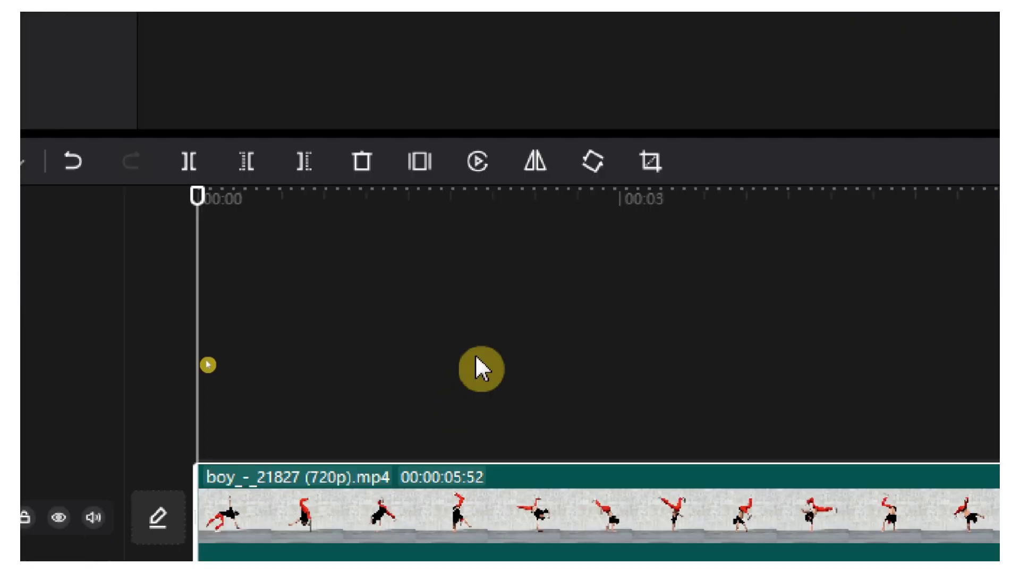
{"action": "right_click", "coordinate": [388, 374]}
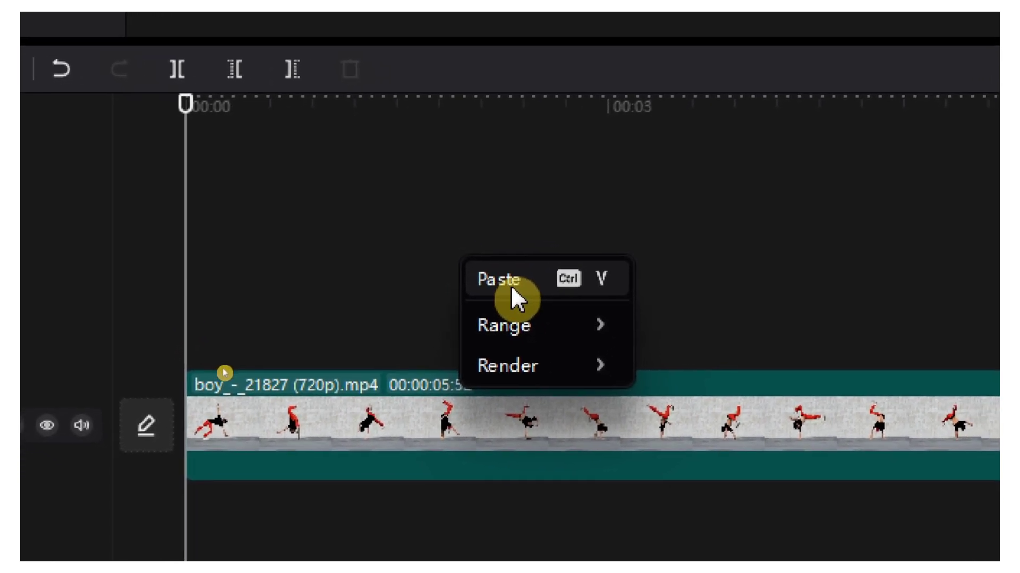
{"action": "left_click", "coordinate": [511, 285]}
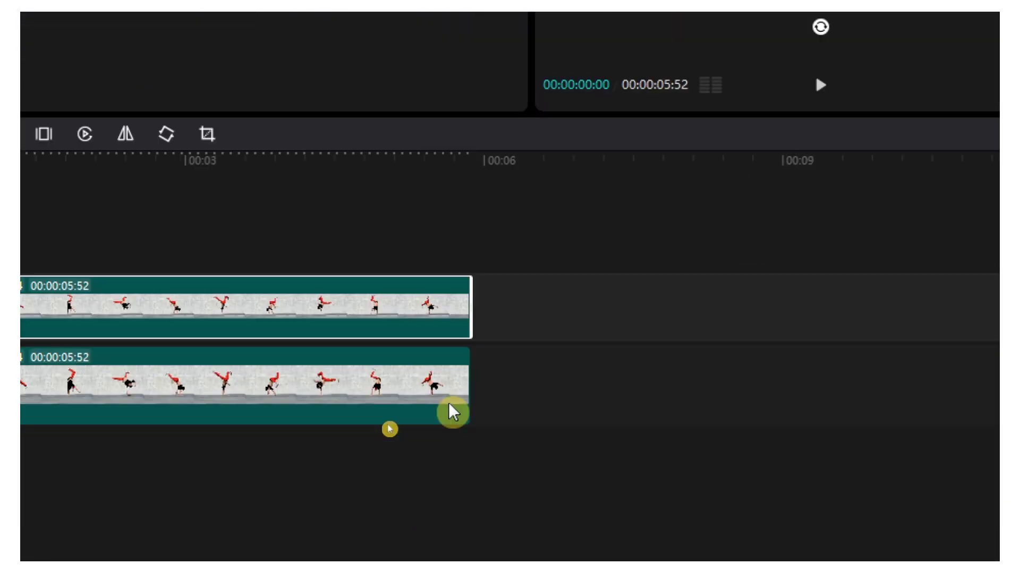
{"action": "left_click", "coordinate": [448, 403]}
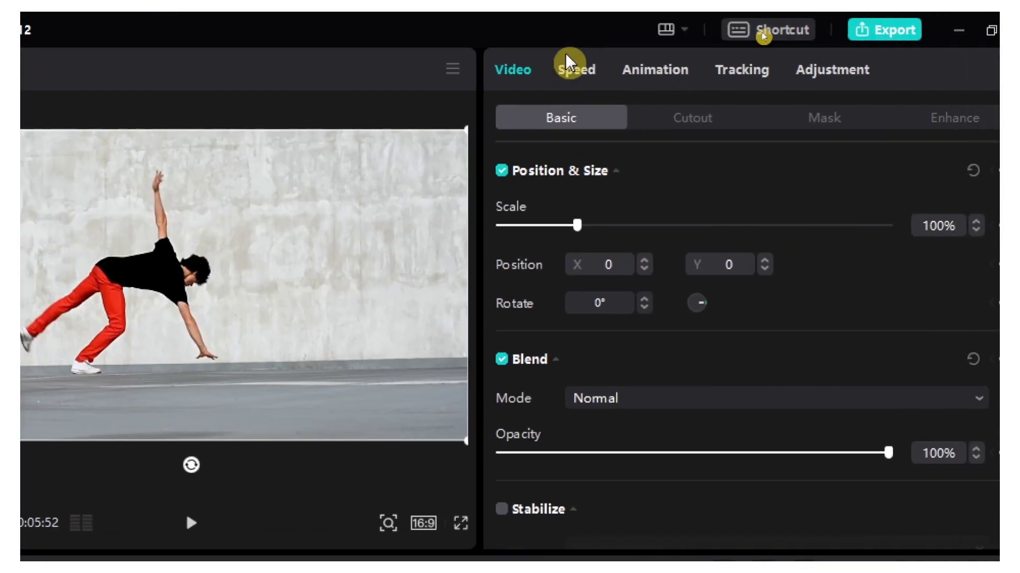
{"action": "left_click", "coordinate": [573, 70]}
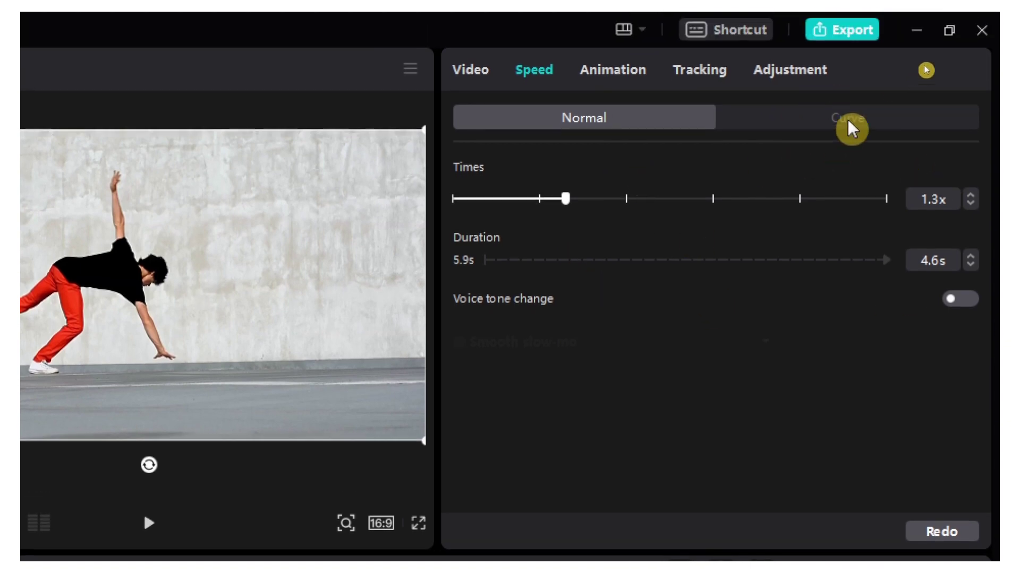
{"action": "left_click", "coordinate": [852, 129]}
{"action": "left_click", "coordinate": [618, 137]}
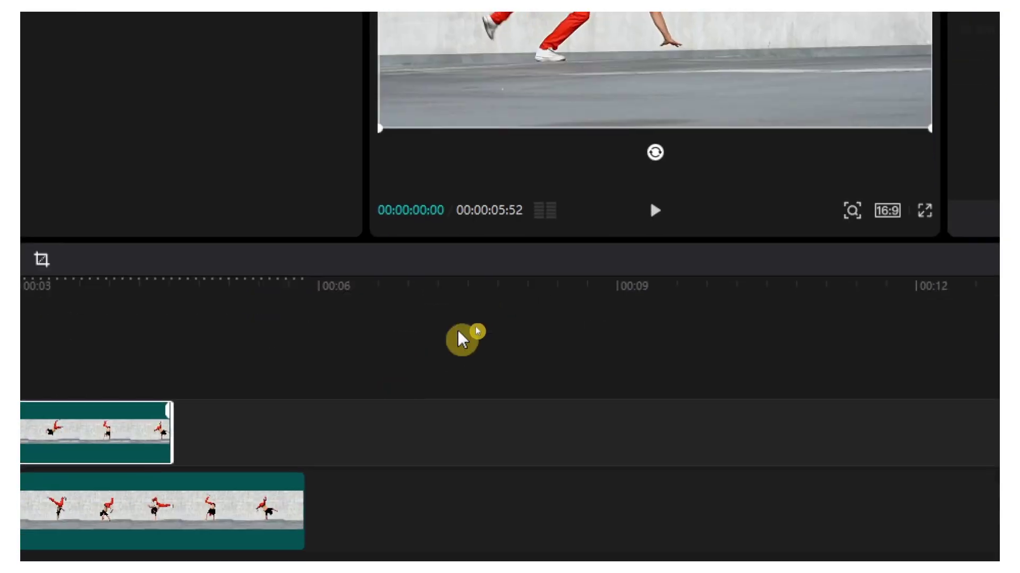
{"action": "left_click", "coordinate": [245, 514]}
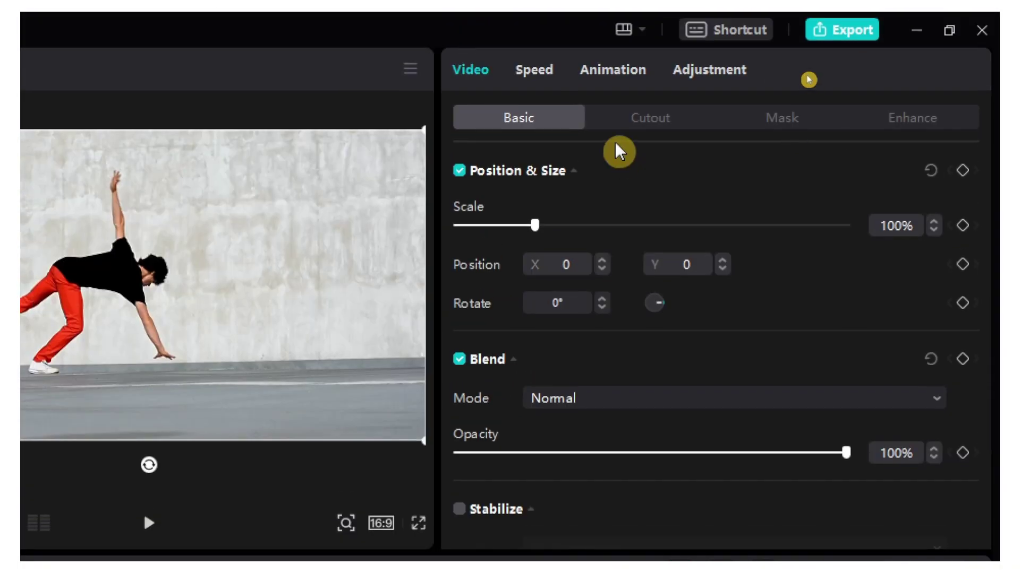
{"action": "left_click", "coordinate": [534, 49]}
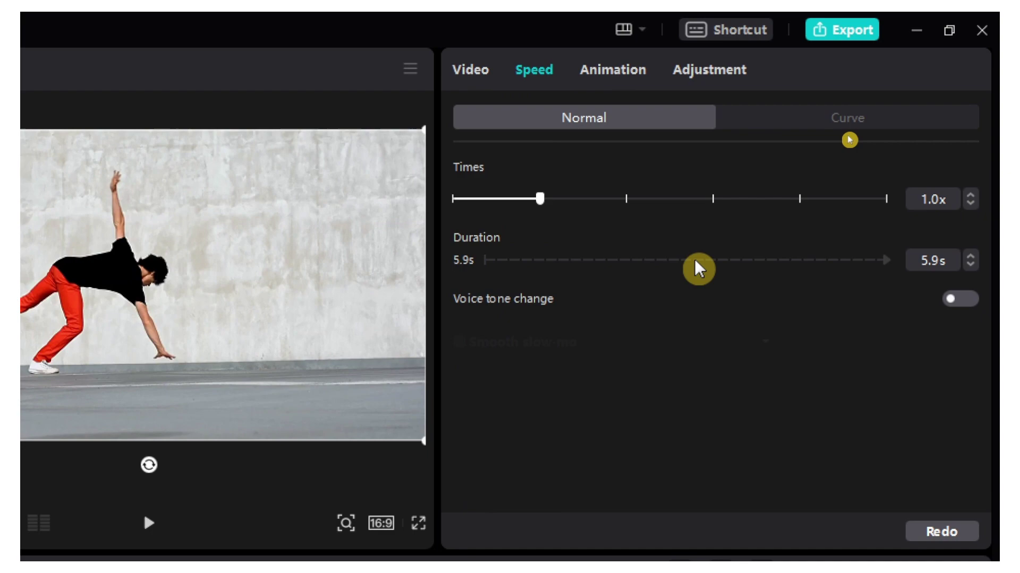
{"action": "left_click", "coordinate": [820, 135]}
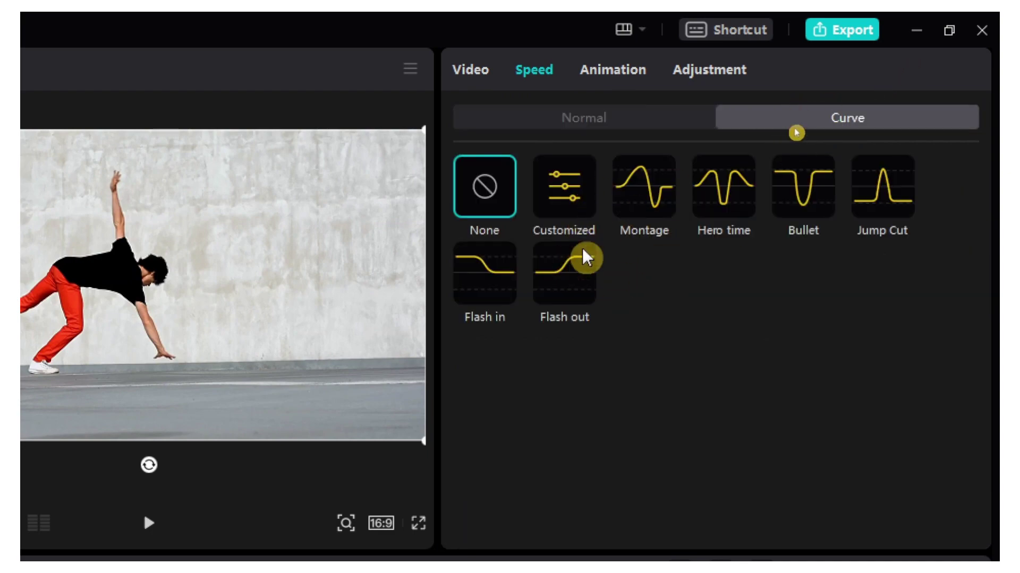
{"action": "left_click", "coordinate": [595, 118]}
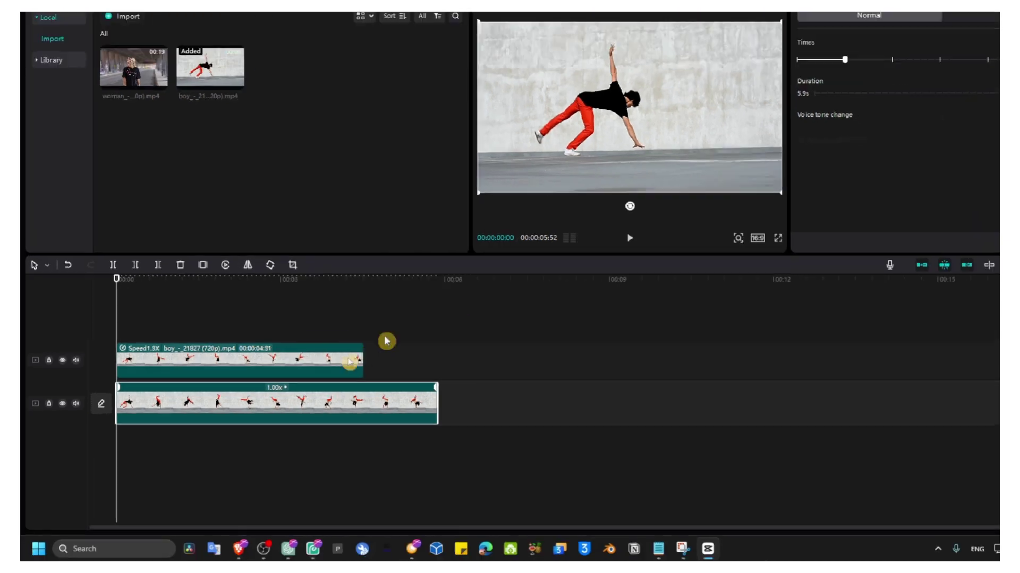
{"action": "left_click", "coordinate": [316, 383]}
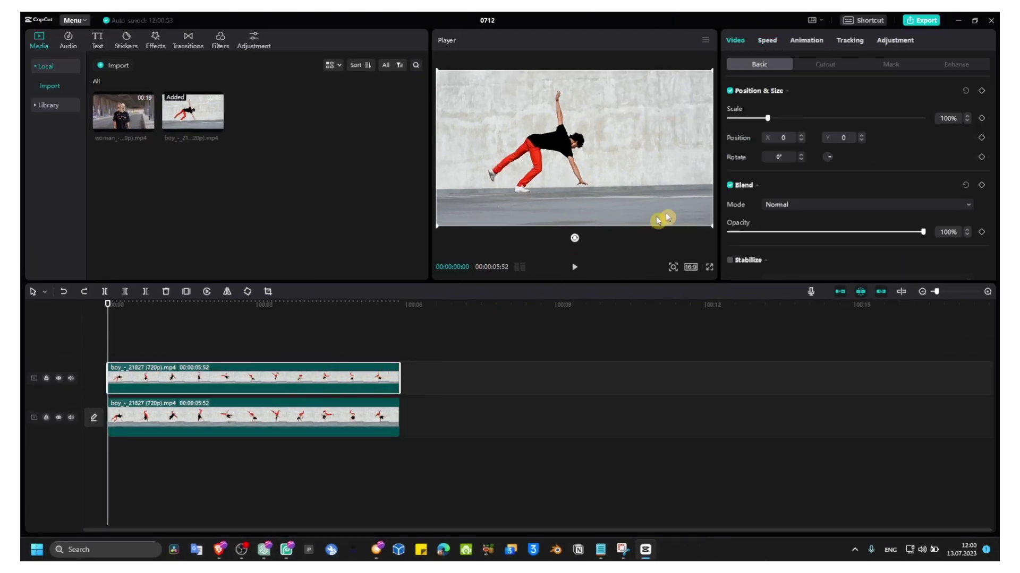
Step: Slow the top copy to 0.8x (7.4s) with Optical flow smooth slow-mo, nudged slightly left
{"action": "left_click", "coordinate": [766, 42]}
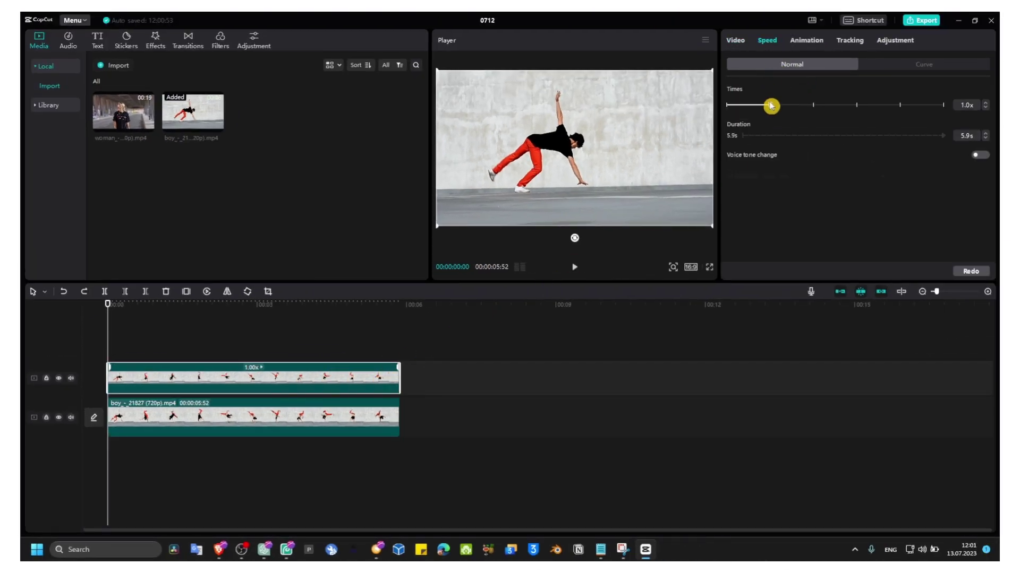
{"action": "left_click_drag", "start_coordinate": [756, 110], "coordinate": [757, 110]}
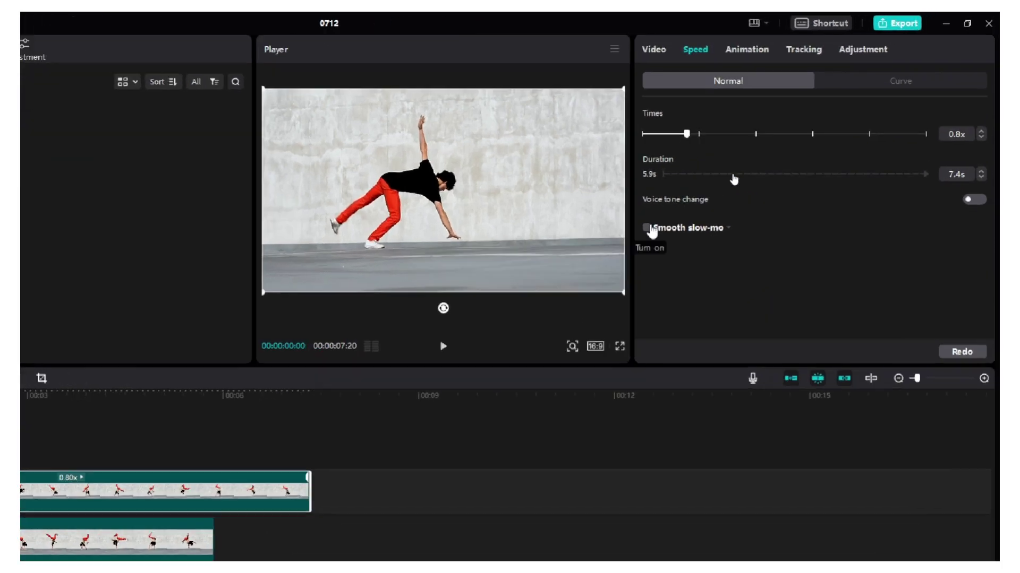
{"action": "left_click", "coordinate": [730, 177]}
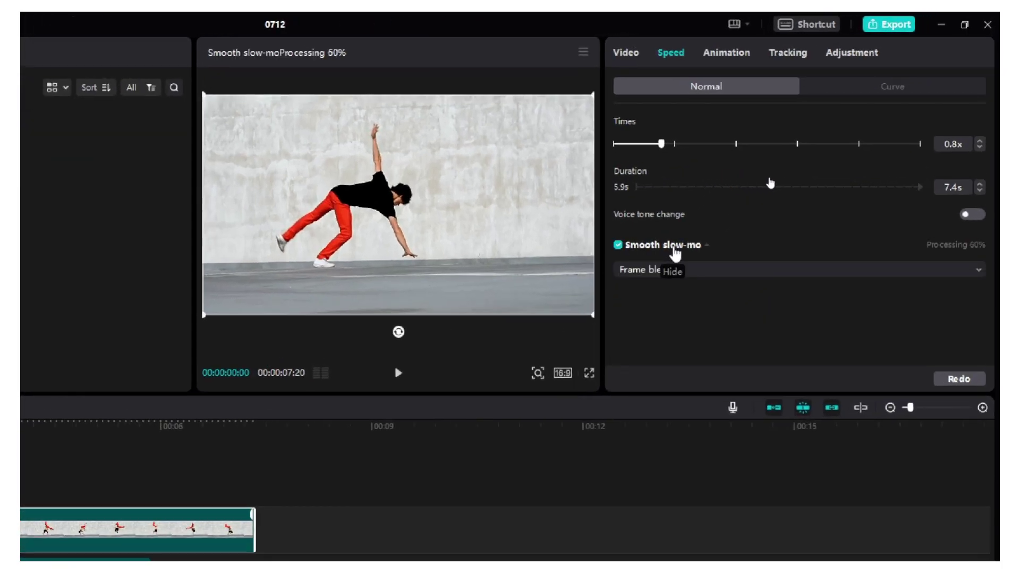
{"action": "left_click", "coordinate": [675, 254]}
{"action": "left_click", "coordinate": [649, 253]}
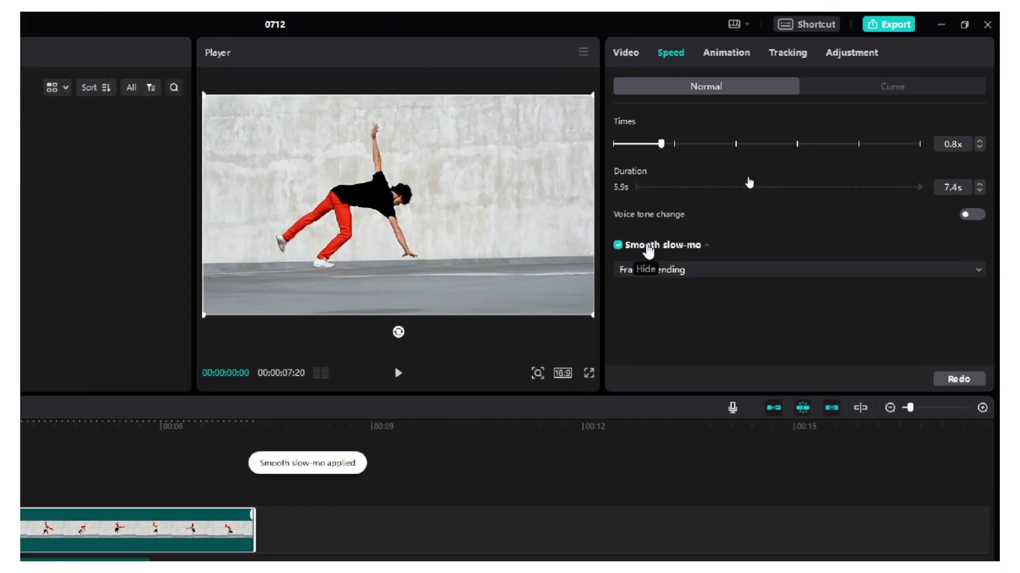
{"action": "left_click", "coordinate": [628, 269]}
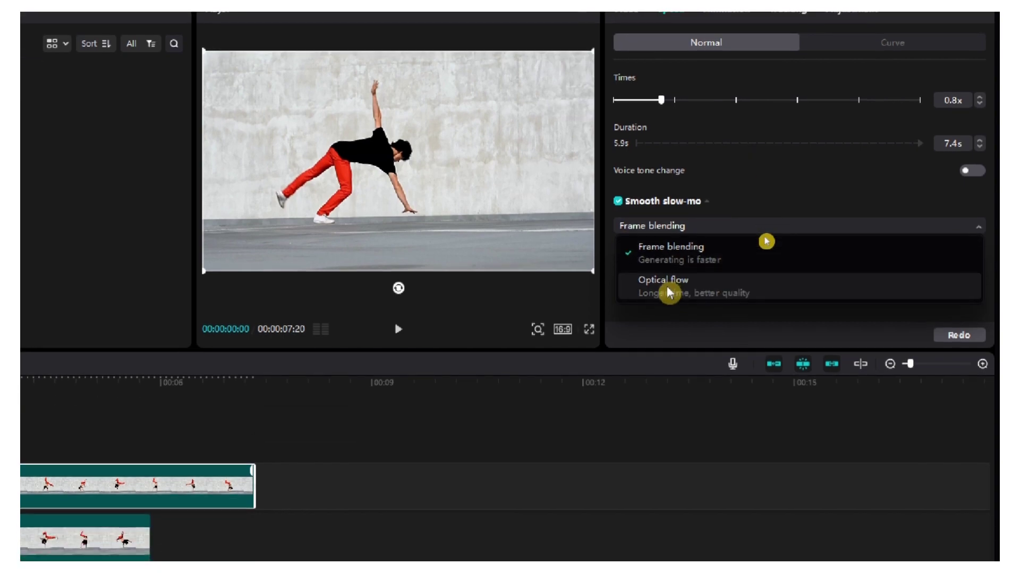
{"action": "left_click", "coordinate": [668, 290]}
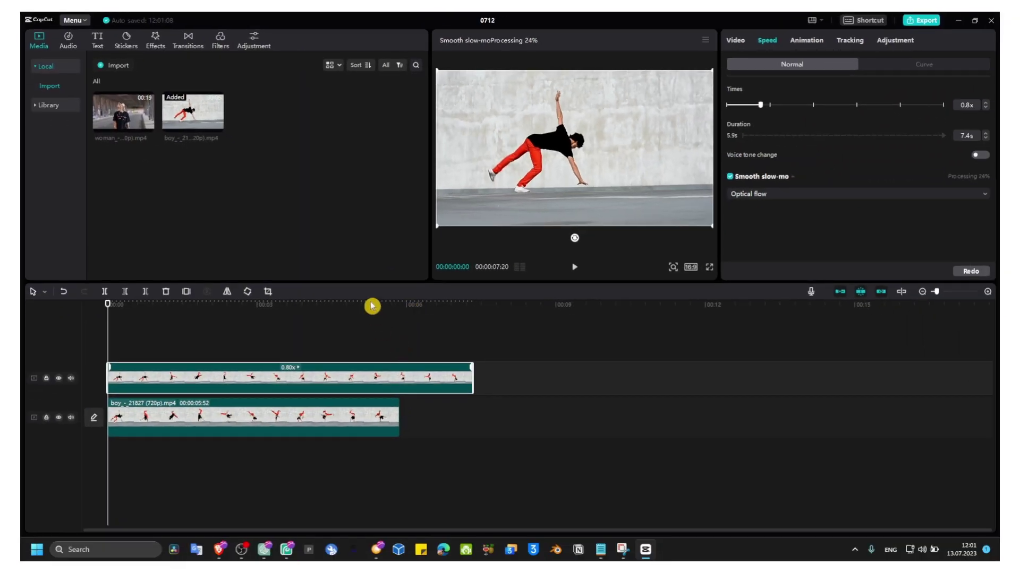
{"action": "left_click_drag", "start_coordinate": [519, 181], "coordinate": [508, 183]}
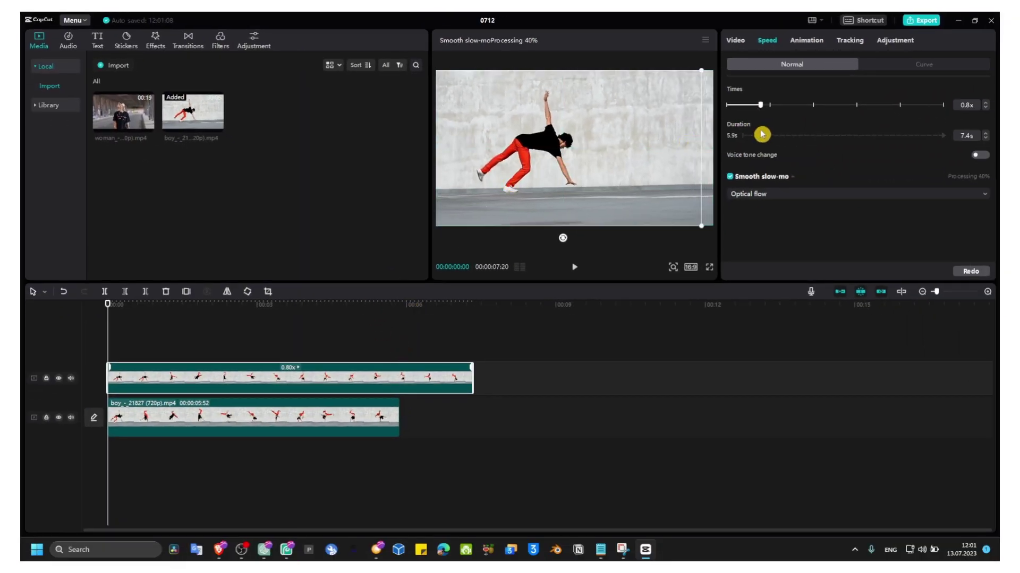
Step: Turn on Auto cutout for the top copy in Video settings
{"action": "left_click", "coordinate": [736, 41]}
{"action": "left_click", "coordinate": [767, 40]}
{"action": "left_click", "coordinate": [738, 42]}
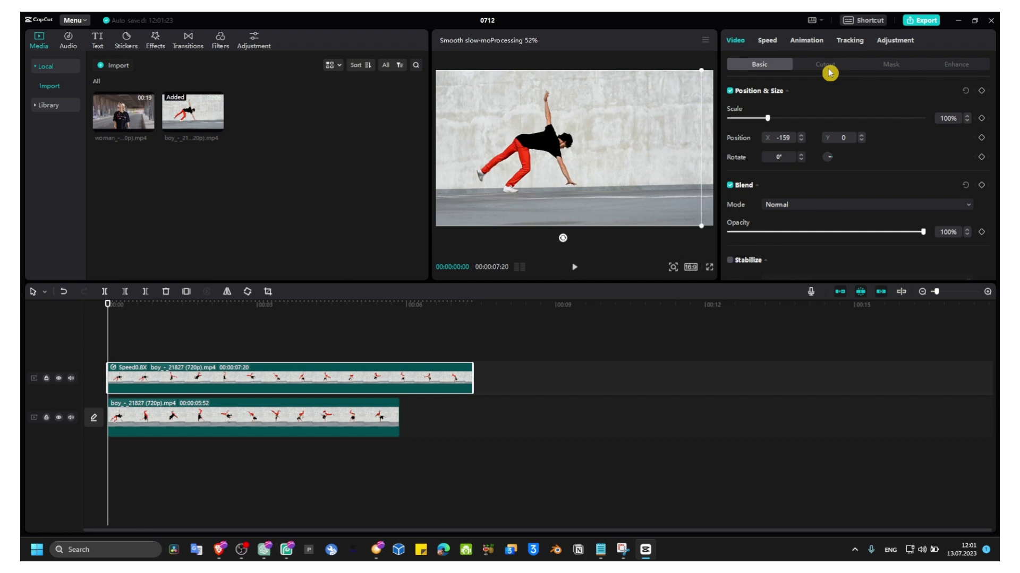
{"action": "left_click", "coordinate": [825, 64]}
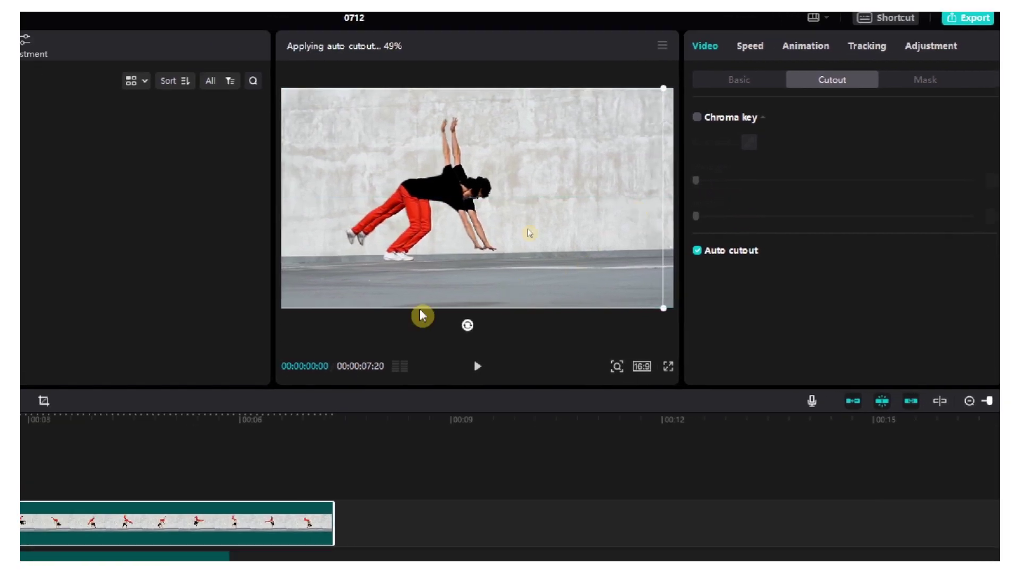
Step: Play the preview to review the two overlapping breakdancers
{"action": "key", "text": "space"}
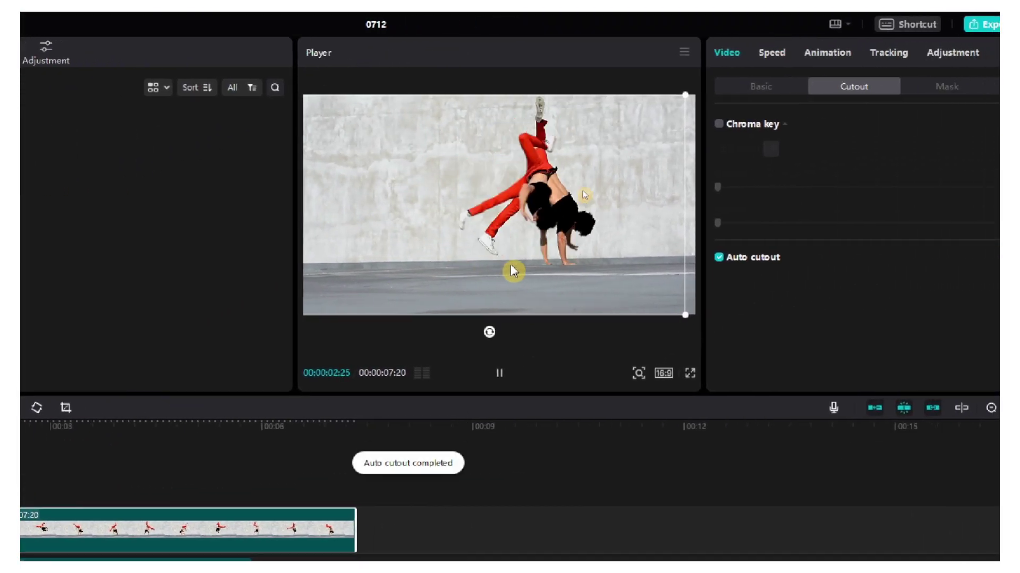
{"action": "left_click", "coordinate": [549, 255]}
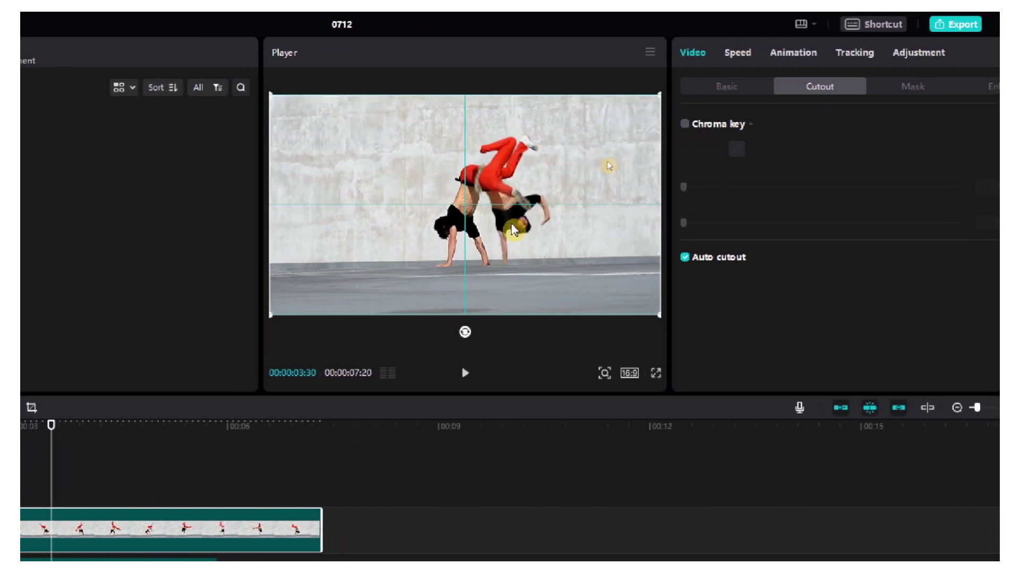
{"action": "key", "text": "space"}
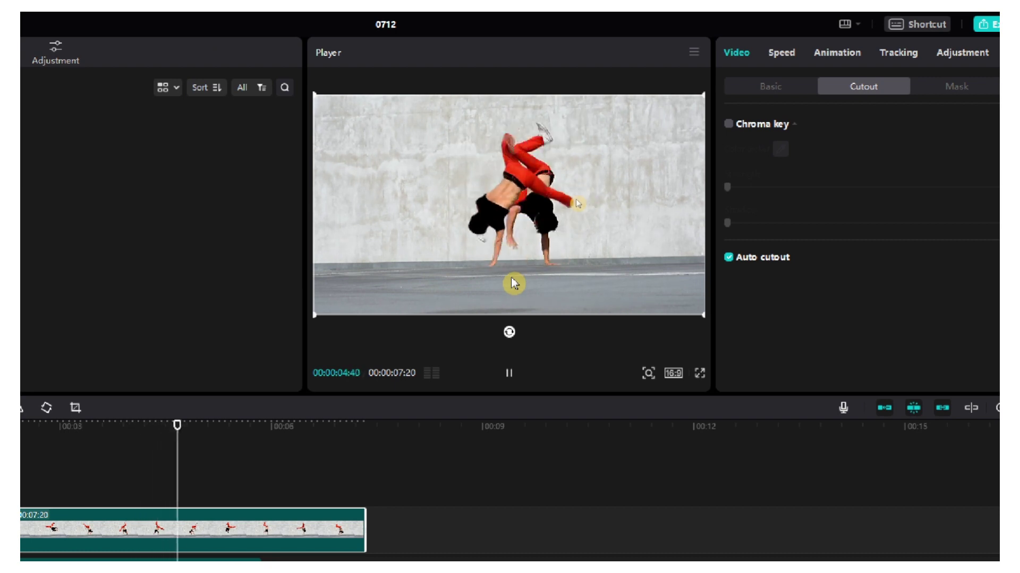
Step: Drag the top copy's Times slider to slow it to 0.8x
{"action": "key", "text": "space"}
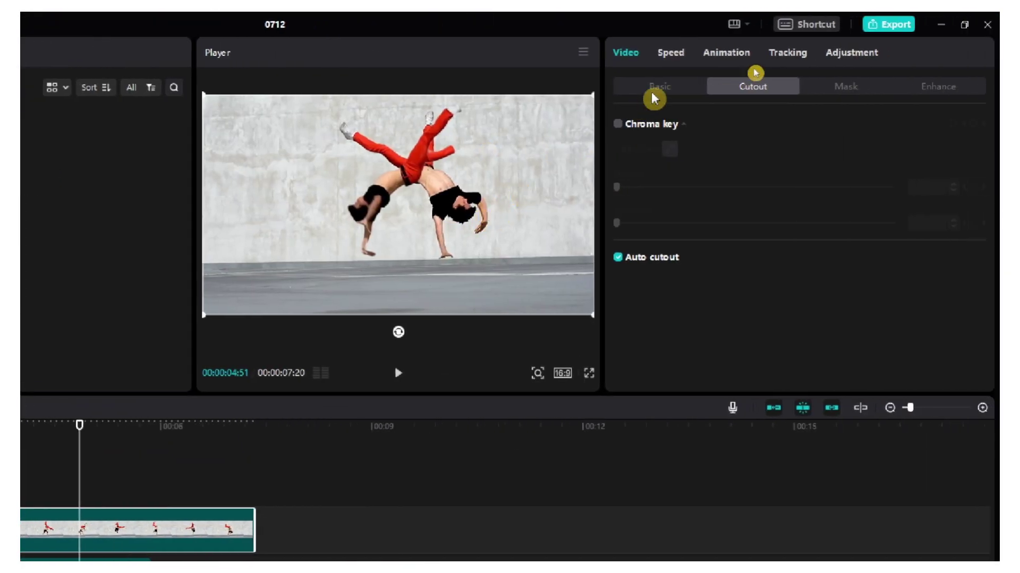
{"action": "left_click", "coordinate": [659, 88]}
{"action": "left_click", "coordinate": [670, 53]}
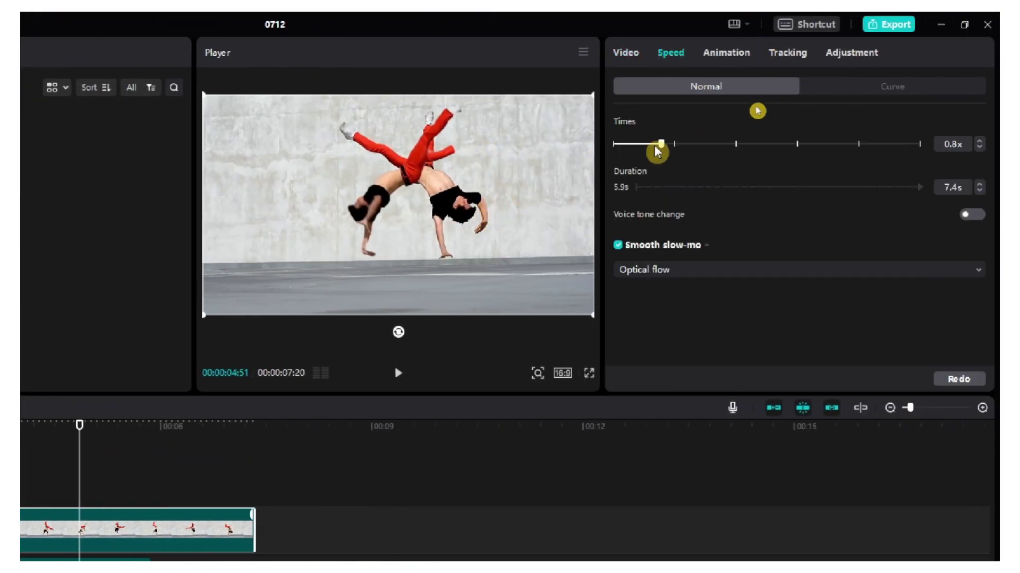
{"action": "left_click_drag", "start_coordinate": [658, 149], "coordinate": [662, 150]}
Step: Play and scrub the preview back to about 00:00:03:38, then reselect the top copy
{"action": "key", "text": "space"}
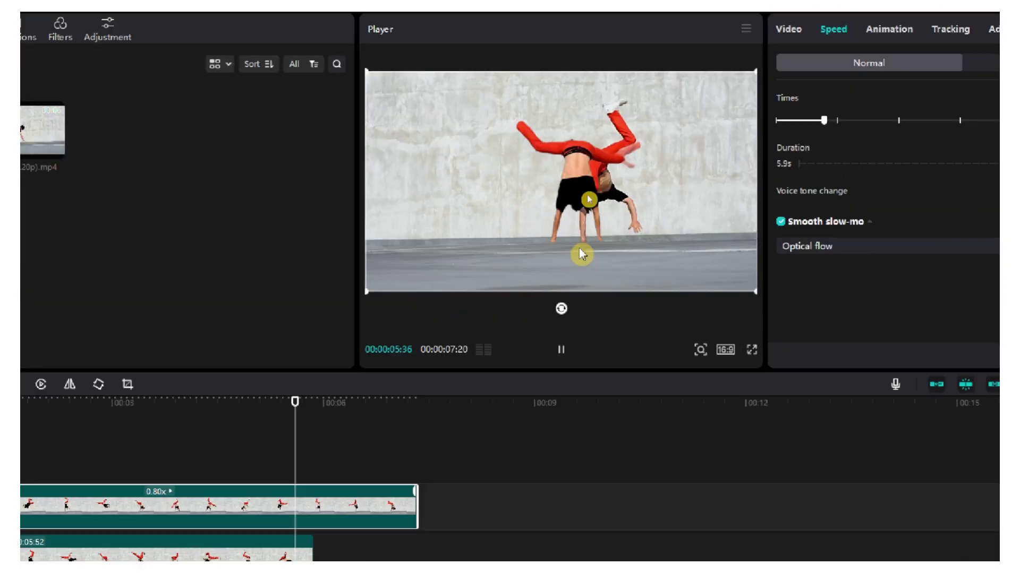
{"action": "key", "text": "space"}
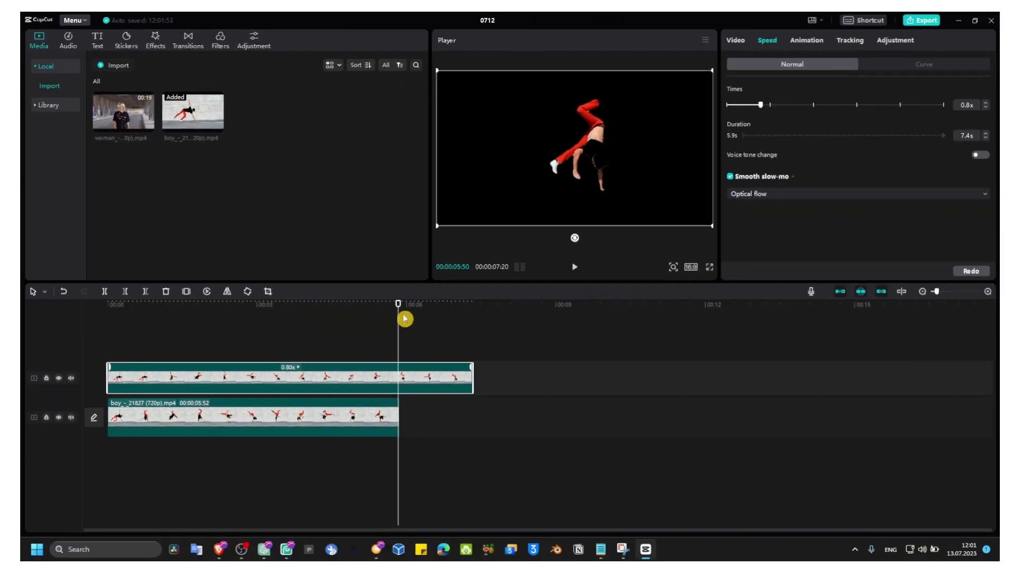
{"action": "left_click_drag", "start_coordinate": [404, 319], "coordinate": [289, 321]}
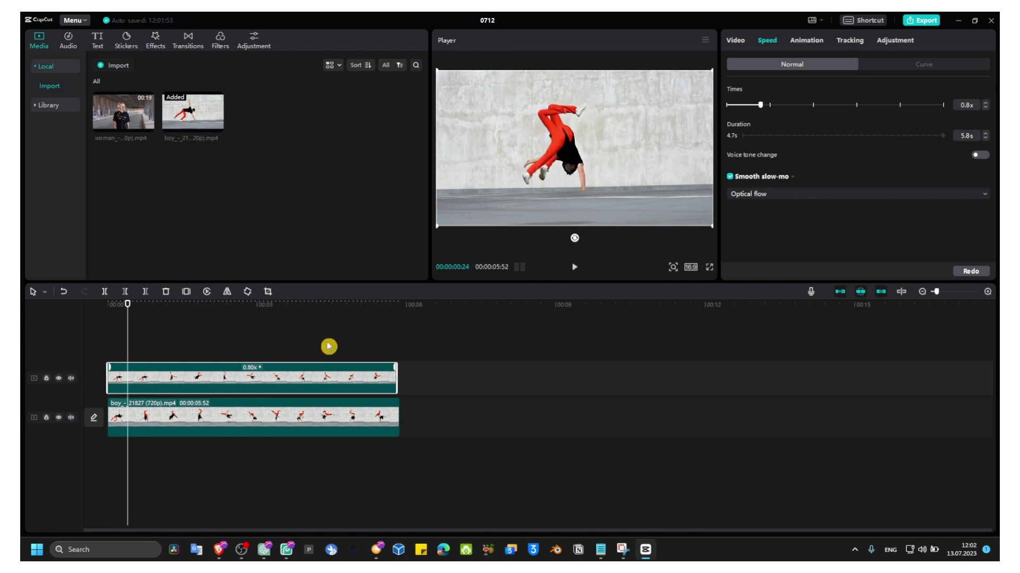
{"action": "left_click", "coordinate": [302, 342]}
{"action": "left_click", "coordinate": [313, 379]}
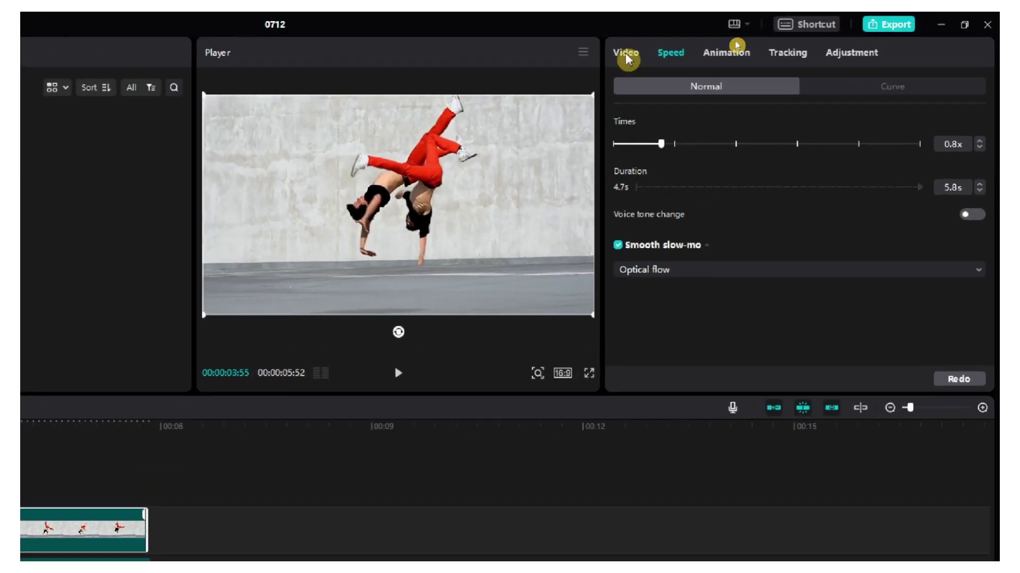
Step: Set the top copy's opacity to 49% and enable Stabilize
{"action": "left_click", "coordinate": [736, 40]}
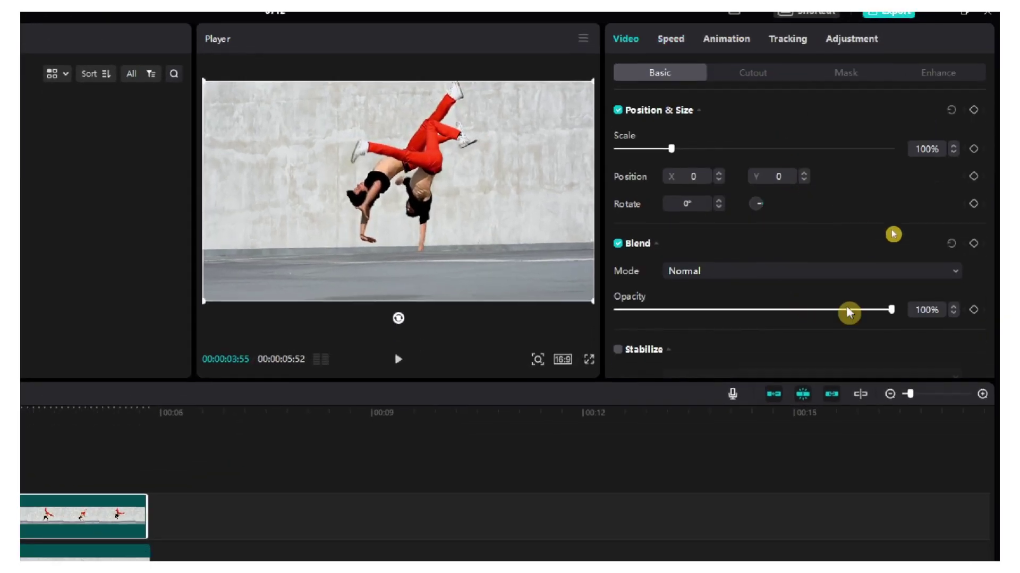
{"action": "left_click_drag", "start_coordinate": [891, 310], "coordinate": [750, 287]}
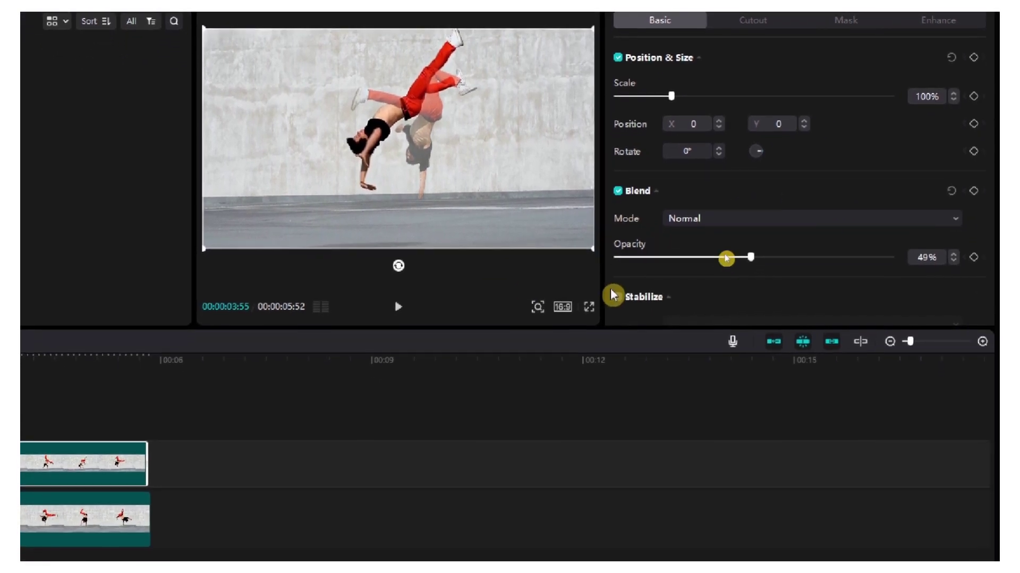
{"action": "left_click", "coordinate": [616, 296]}
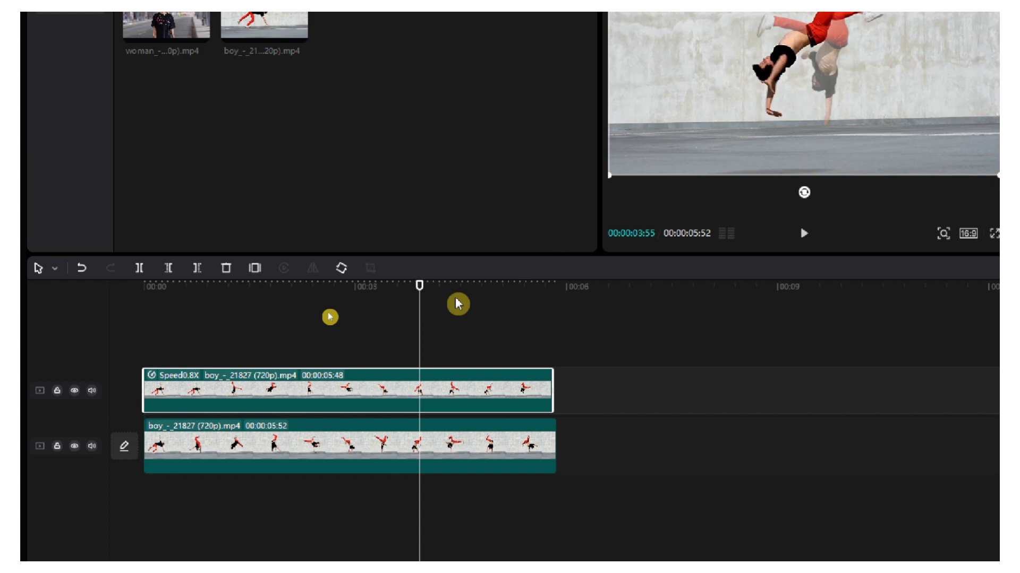
Step: Rewind the preview to the start and play it back
{"action": "left_click_drag", "start_coordinate": [431, 287], "coordinate": [120, 297]}
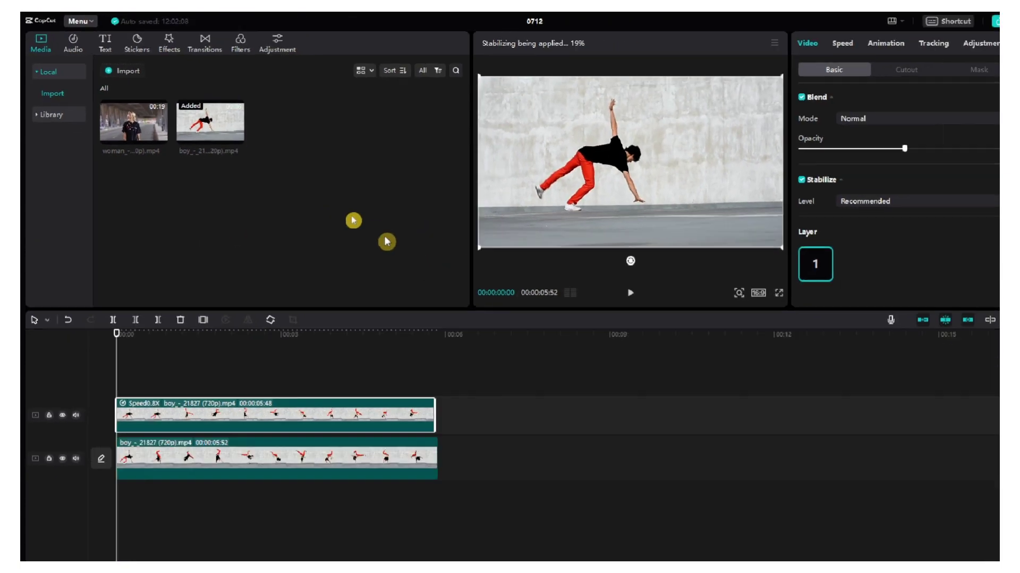
{"action": "key", "text": "space"}
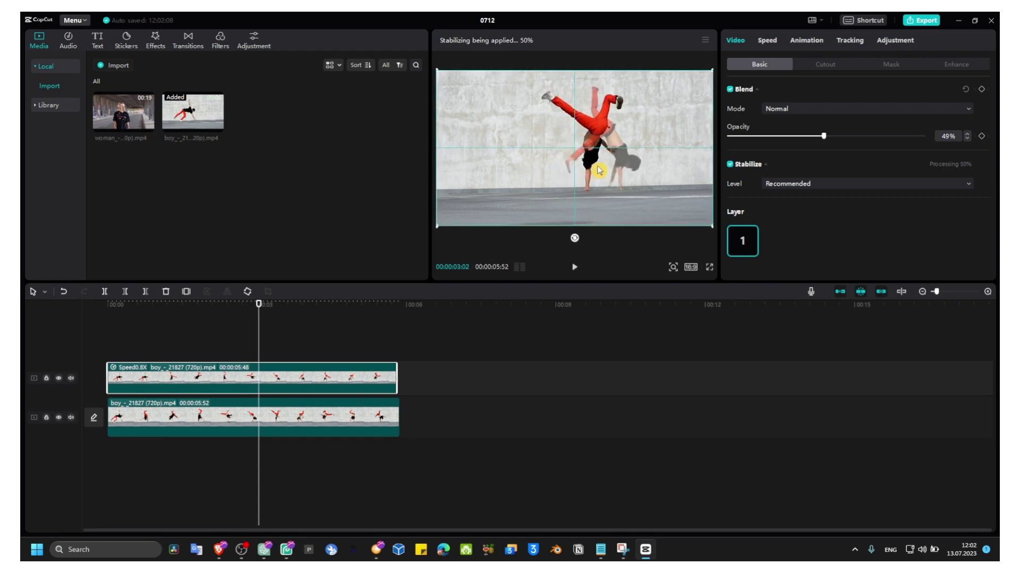
{"action": "left_click_drag", "start_coordinate": [266, 312], "coordinate": [109, 329]}
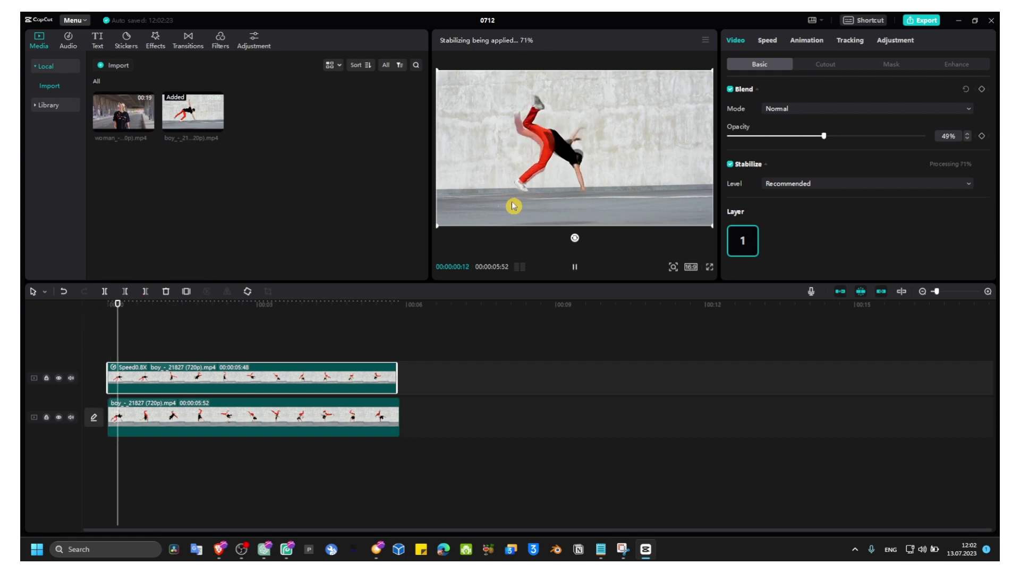
{"action": "key", "text": "space"}
Step: Set the top copy's speed to 0.9x with Smooth slow-mo unticked
{"action": "left_click", "coordinate": [764, 44]}
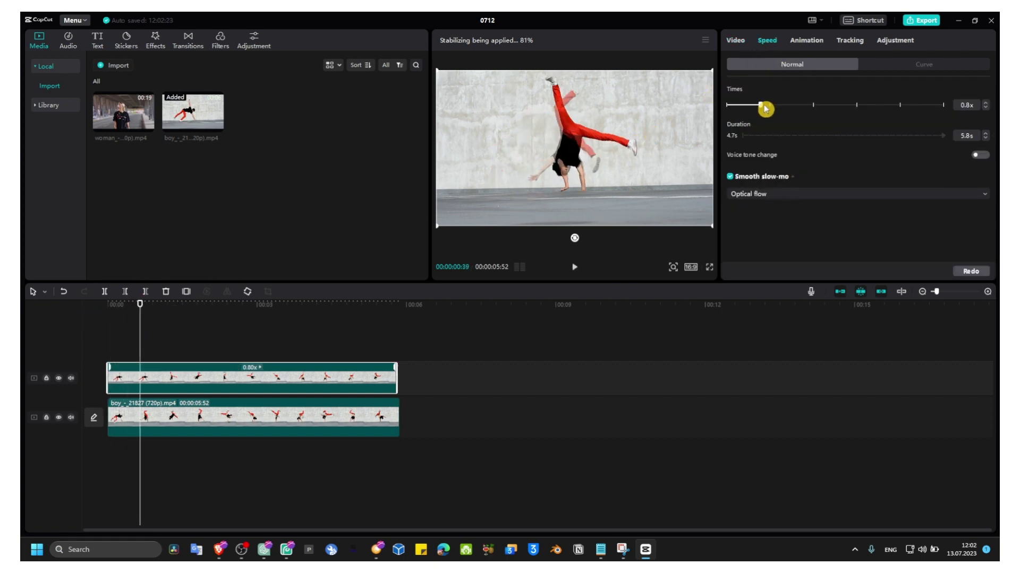
{"action": "left_click", "coordinate": [985, 104]}
{"action": "left_click", "coordinate": [985, 105]}
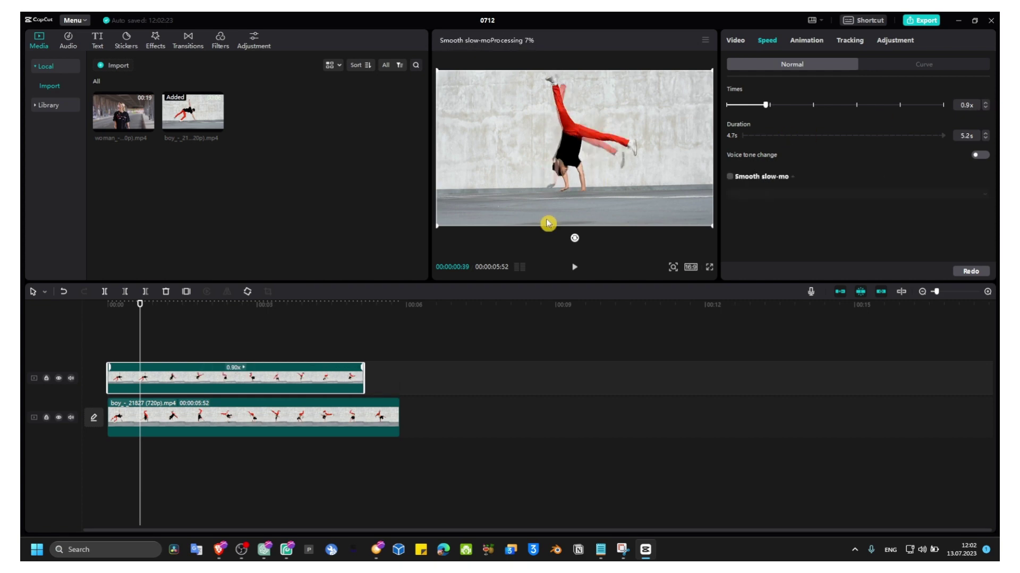
Step: Select the bottom original clip and preview the ghost trail
{"action": "left_click", "coordinate": [360, 403]}
{"action": "key", "text": "space"}
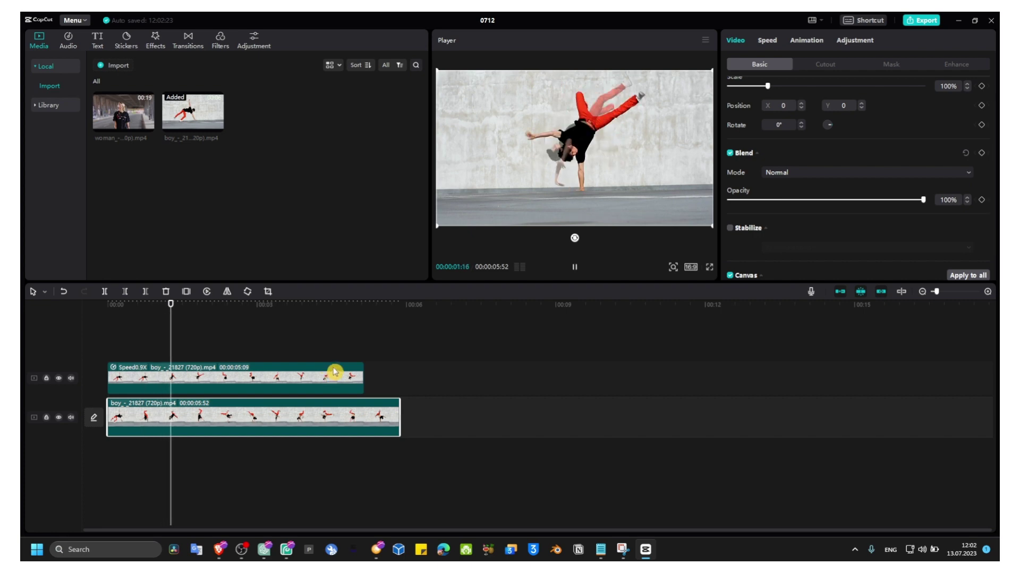
{"action": "key", "text": "space"}
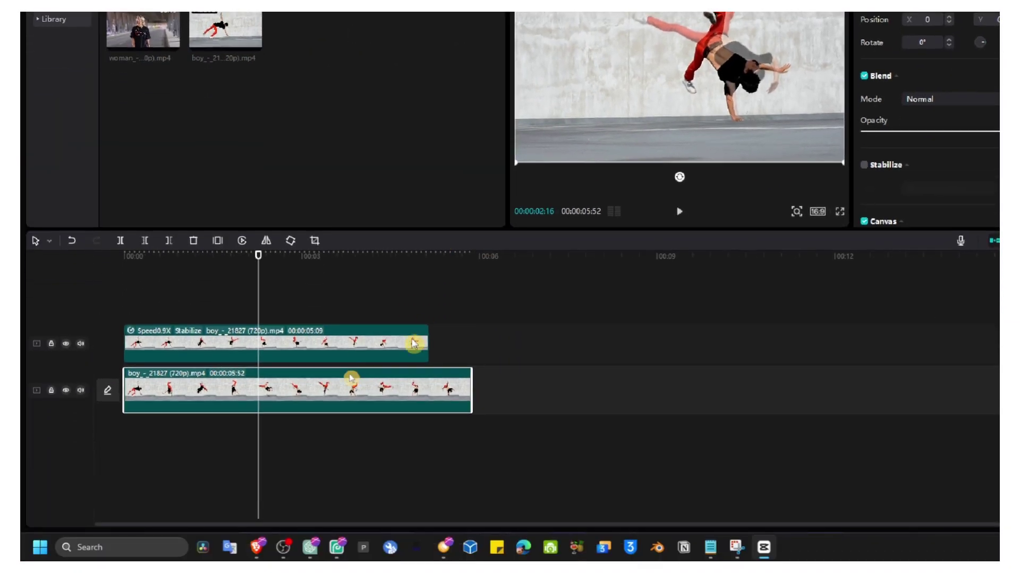
Step: Set the top copy's blend mode to Multiply
{"action": "left_click", "coordinate": [414, 343]}
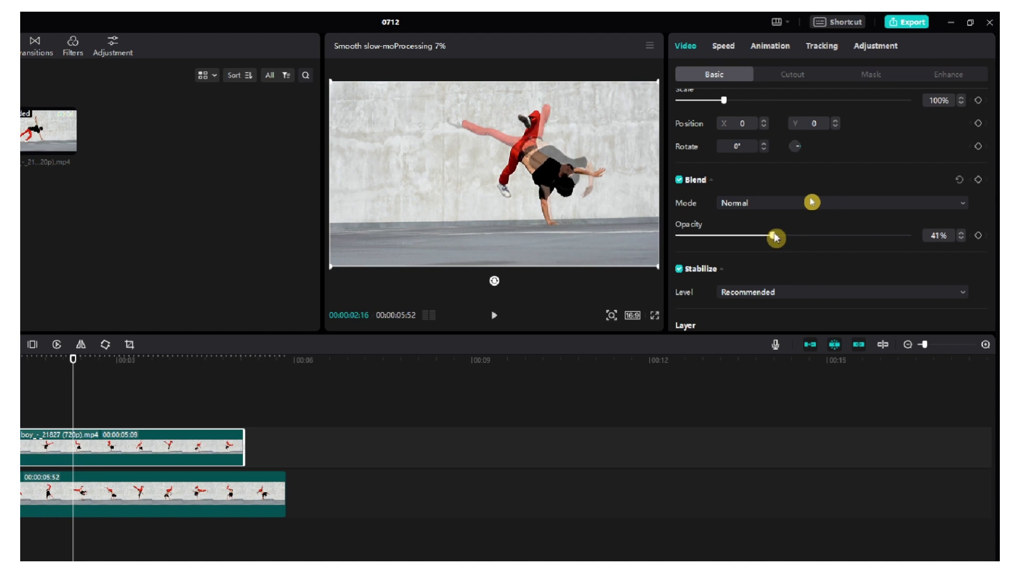
{"action": "left_click", "coordinate": [760, 204]}
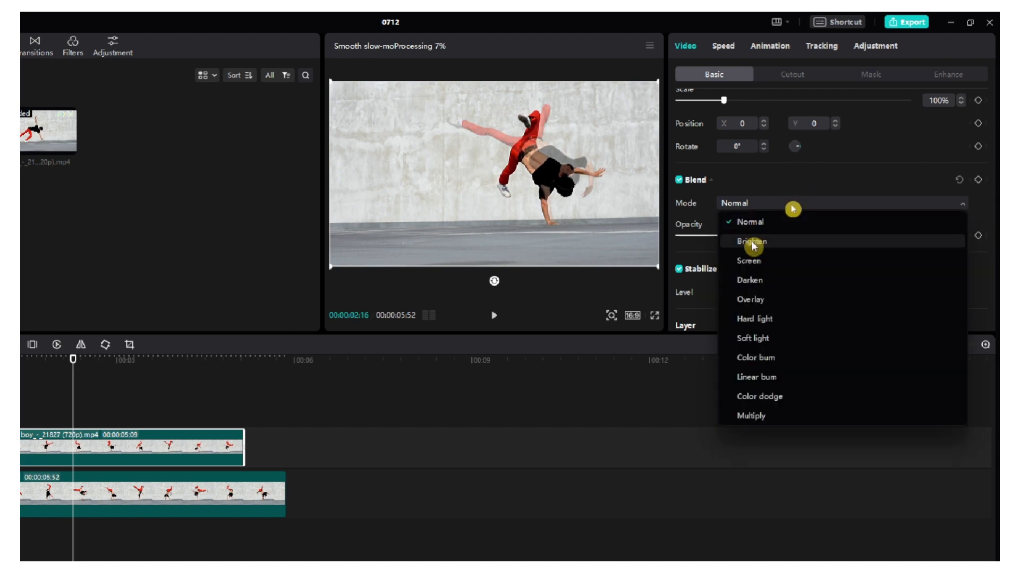
{"action": "left_click", "coordinate": [751, 311]}
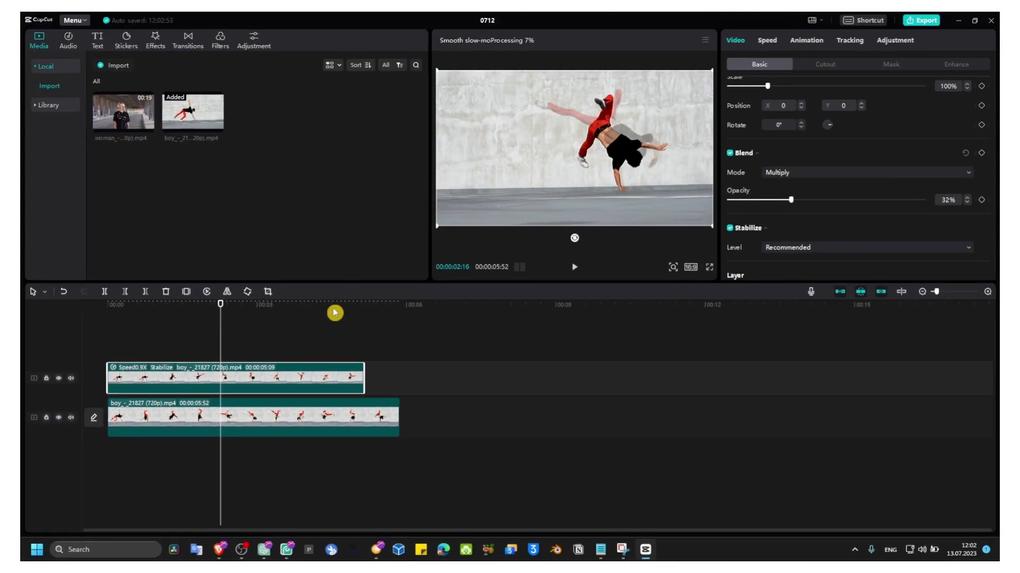
Step: Replay the Multiply-blended preview from the start and return near the beginning
{"action": "key", "text": "space"}
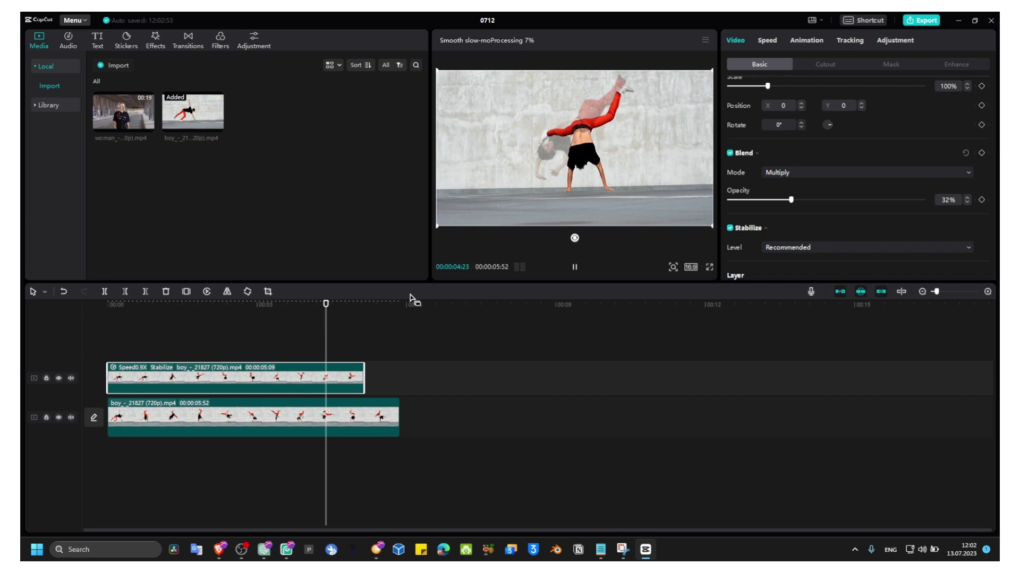
{"action": "left_click", "coordinate": [386, 312]}
{"action": "key", "text": "space"}
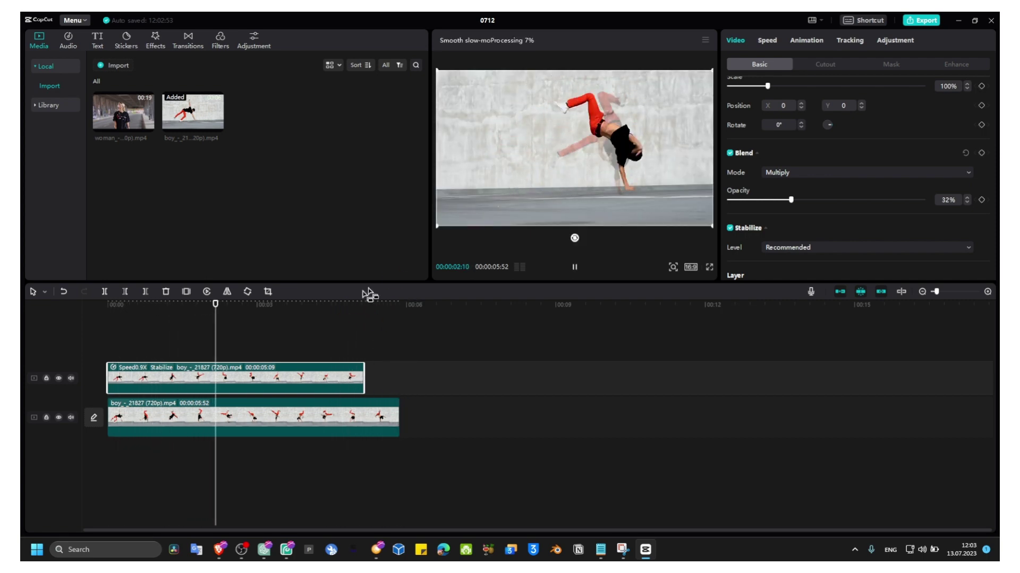
{"action": "key", "text": "space"}
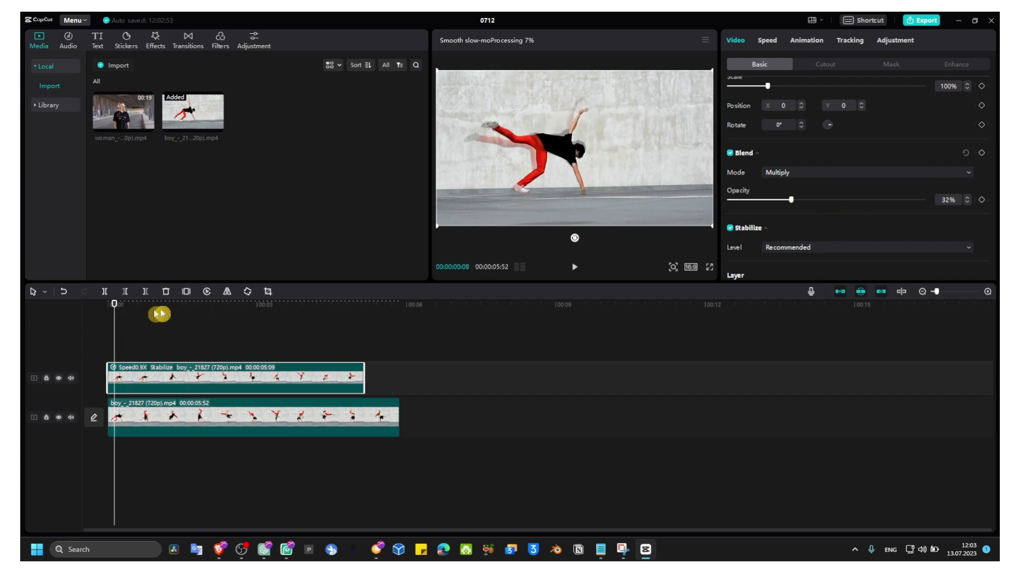
{"action": "left_click", "coordinate": [114, 314]}
Step: Keyframe the top copy's opacity at 00:00:01:53, 40% at 00:00:03:17, 72% at 00:00:04:24
{"action": "left_click", "coordinate": [102, 310]}
{"action": "left_click", "coordinate": [155, 393]}
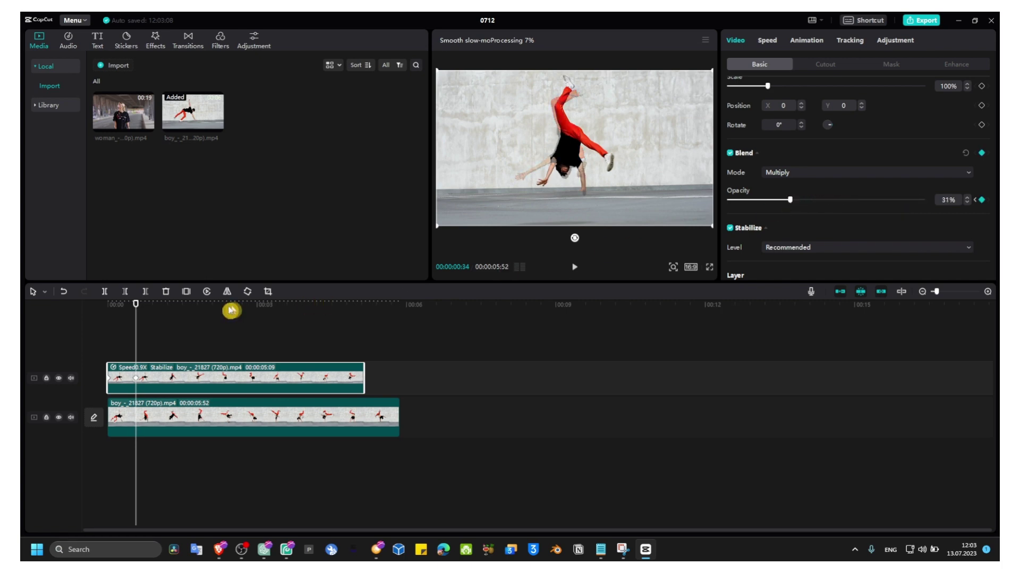
{"action": "left_click_drag", "start_coordinate": [153, 309], "coordinate": [201, 305]}
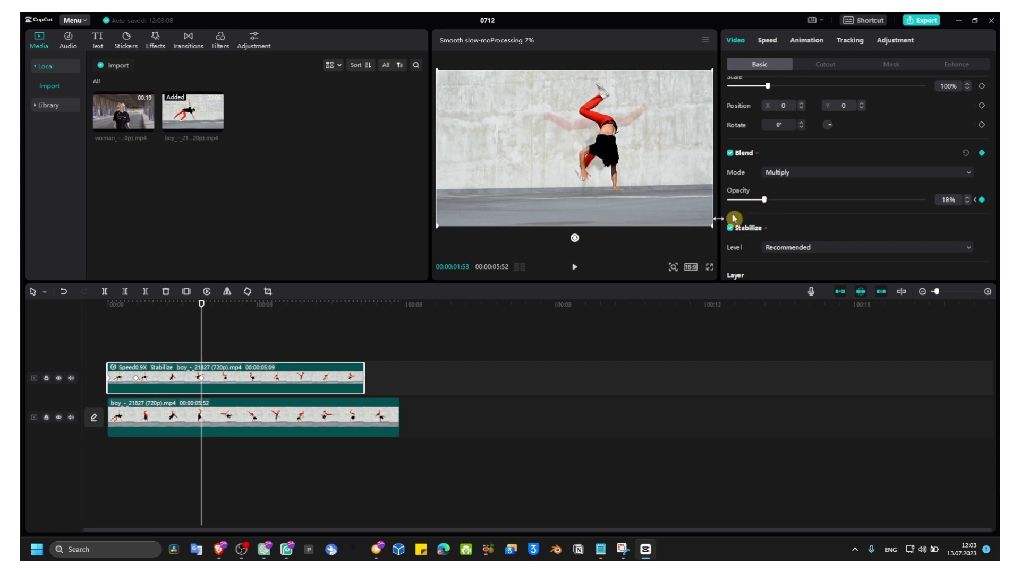
{"action": "left_click_drag", "start_coordinate": [199, 328], "coordinate": [270, 319]}
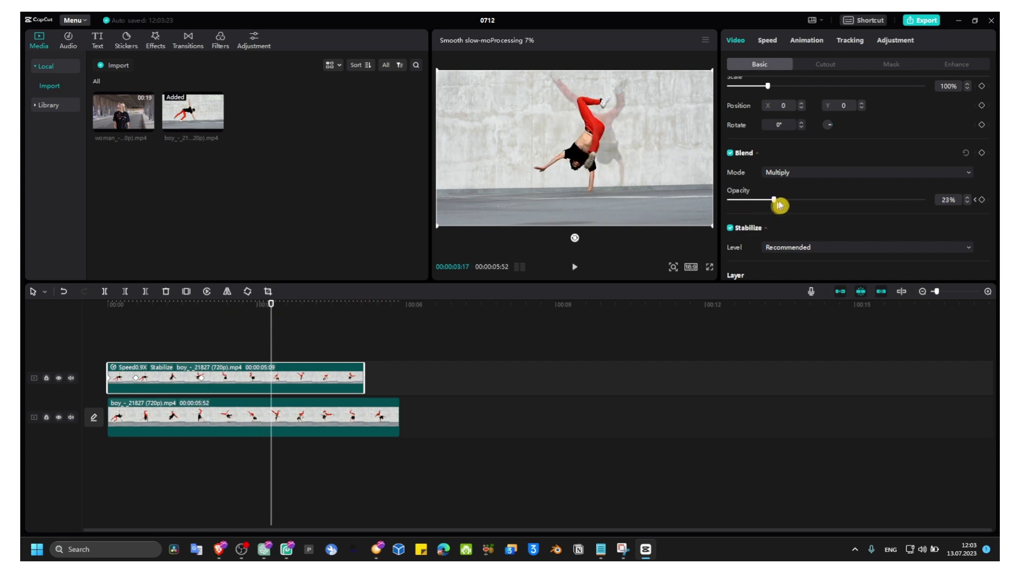
{"action": "left_click_drag", "start_coordinate": [779, 205], "coordinate": [807, 205]}
{"action": "left_click_drag", "start_coordinate": [262, 303], "coordinate": [334, 307]}
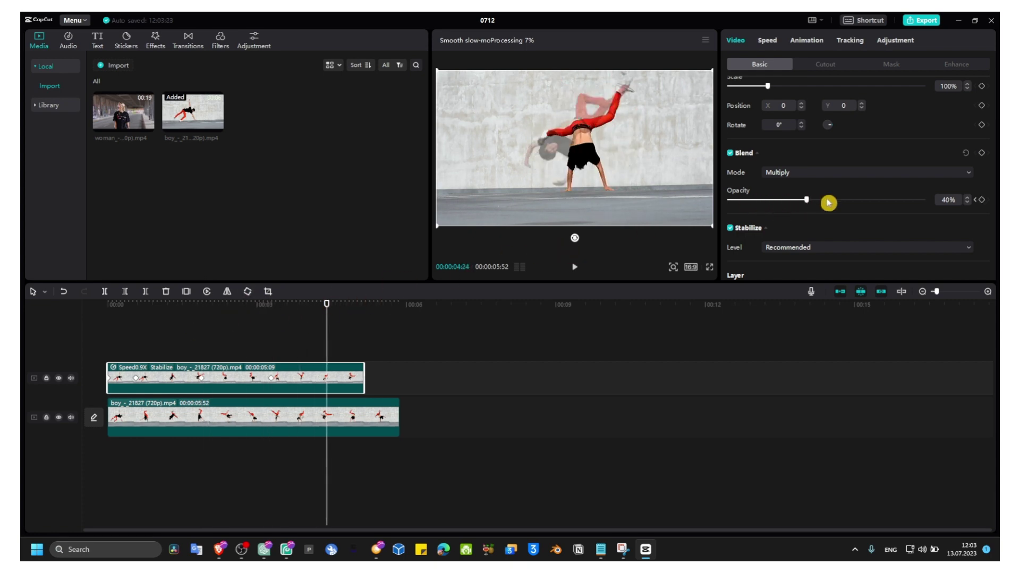
{"action": "left_click_drag", "start_coordinate": [827, 203], "coordinate": [870, 206]}
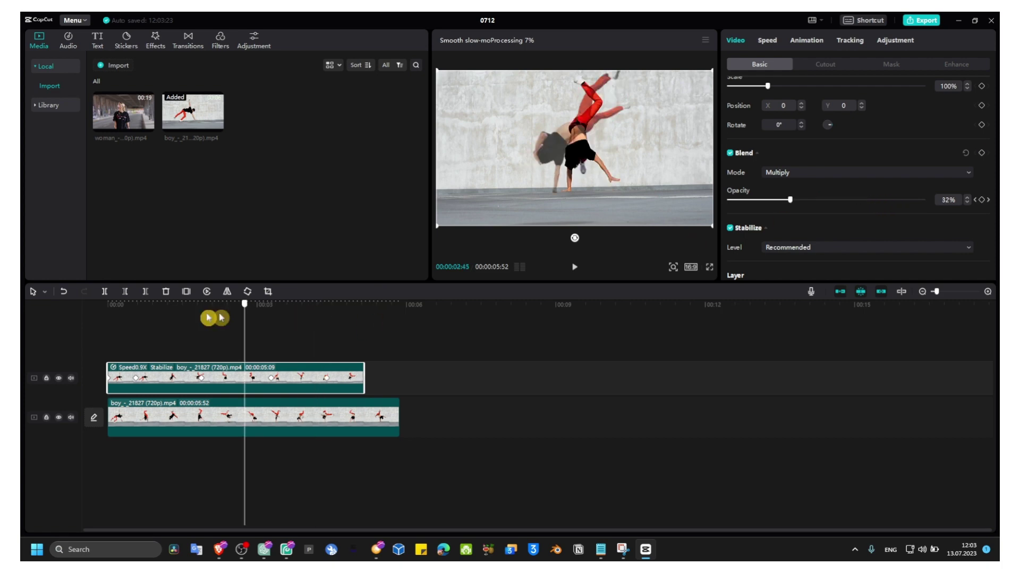
Step: Play the keyframed ghost-trail effect from the start to the end
{"action": "left_click", "coordinate": [113, 306]}
{"action": "key", "text": "space"}
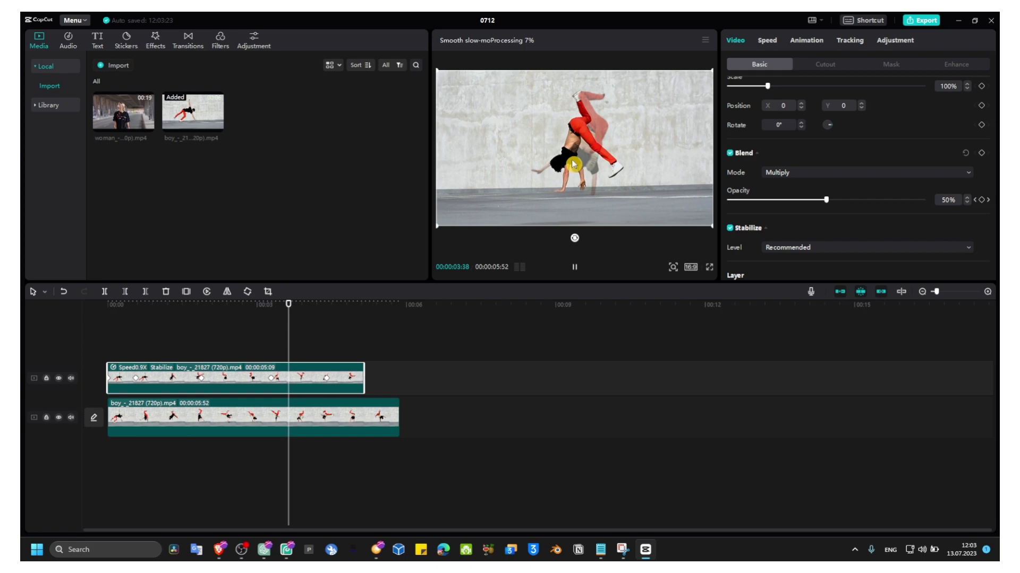
{"action": "key", "text": "space"}
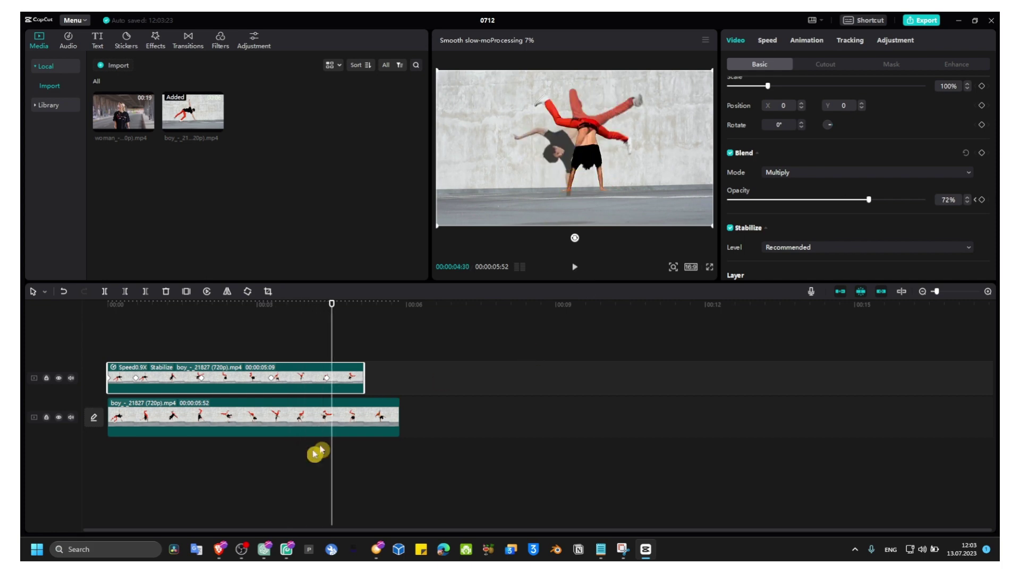
Step: Switch to the OBS Studio window showing the running recording
{"action": "left_click", "coordinate": [241, 550]}
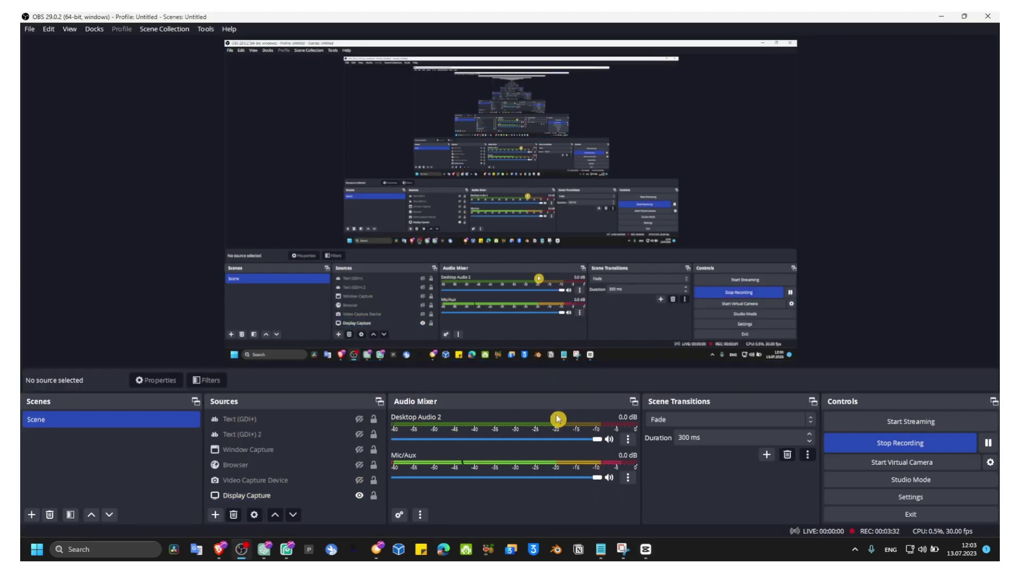